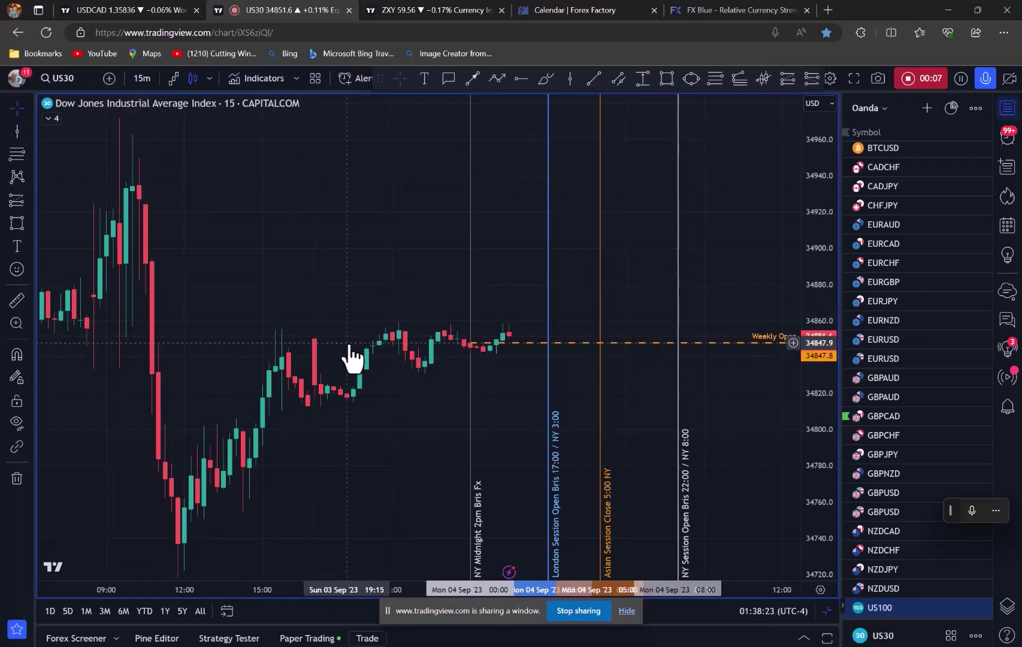
- Draw a parallel channel over the sideways price range from 1 Sep 15:45 to 4 Sep 01:30, and delete it
click(619, 77)
click(281, 323)
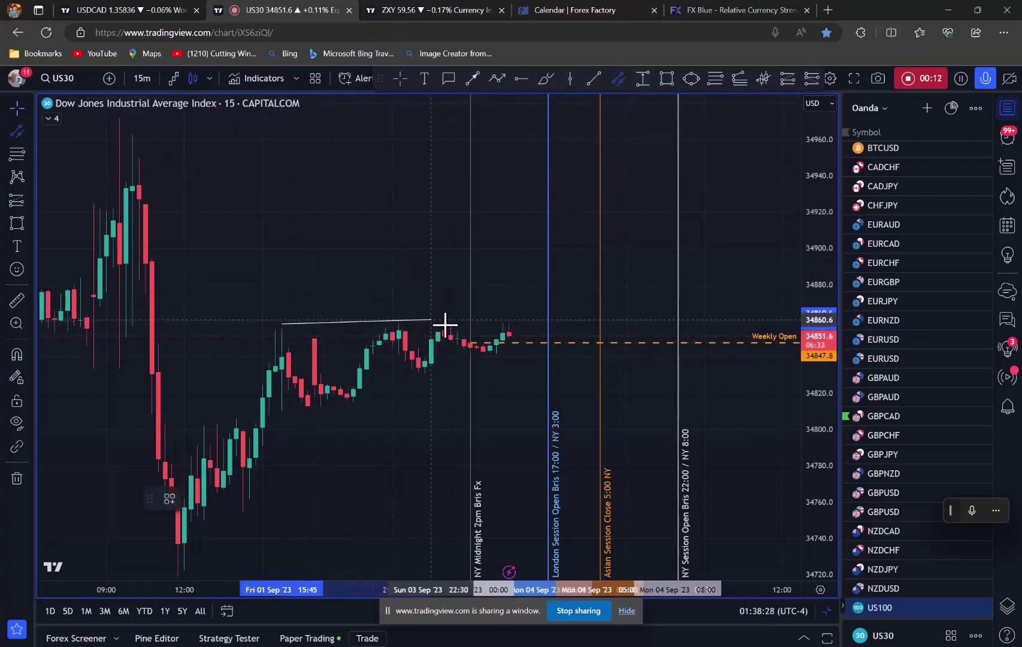
click(507, 322)
click(509, 373)
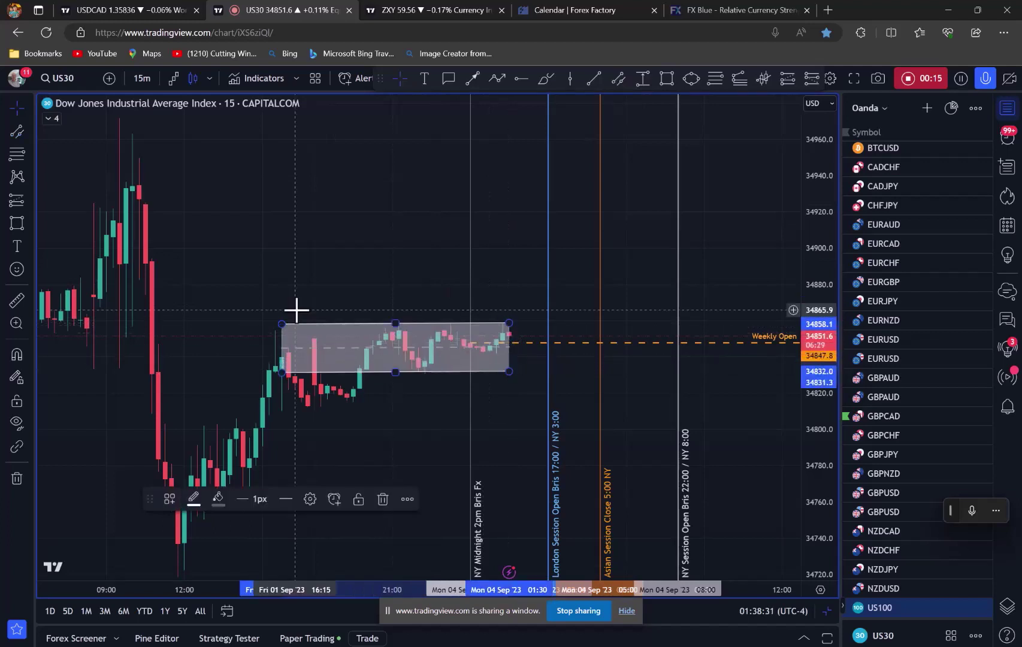
key(Delete)
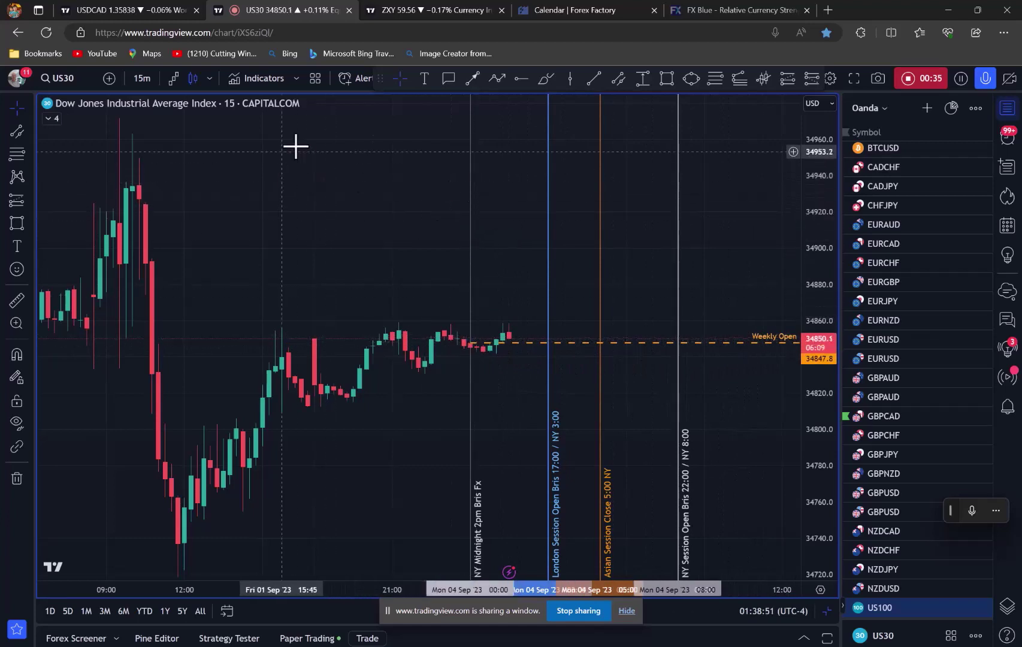
right_click(343, 139)
click(388, 513)
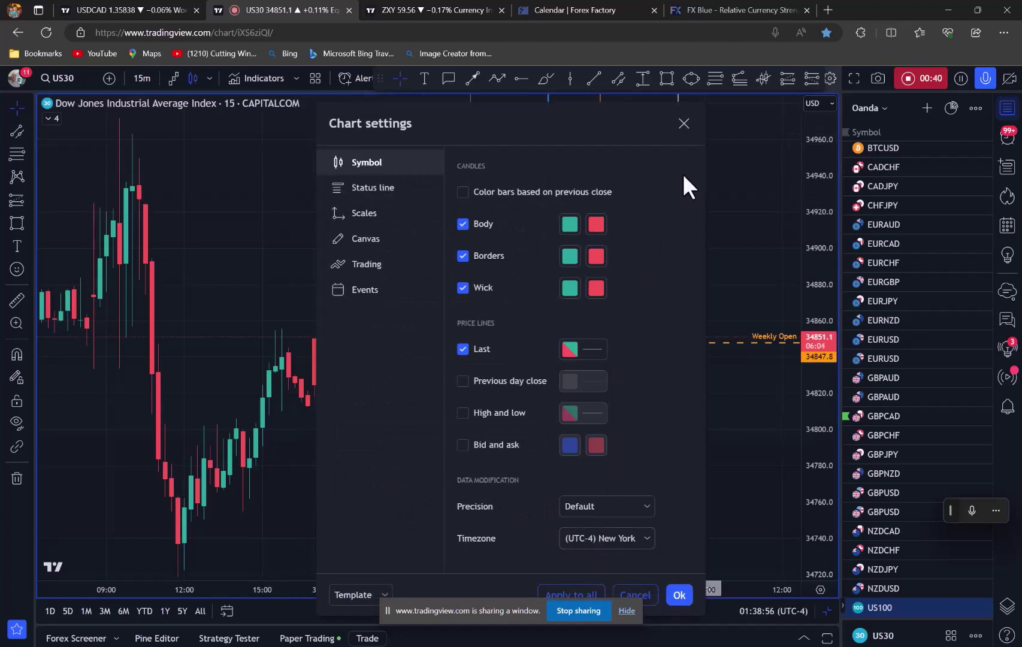
click(684, 124)
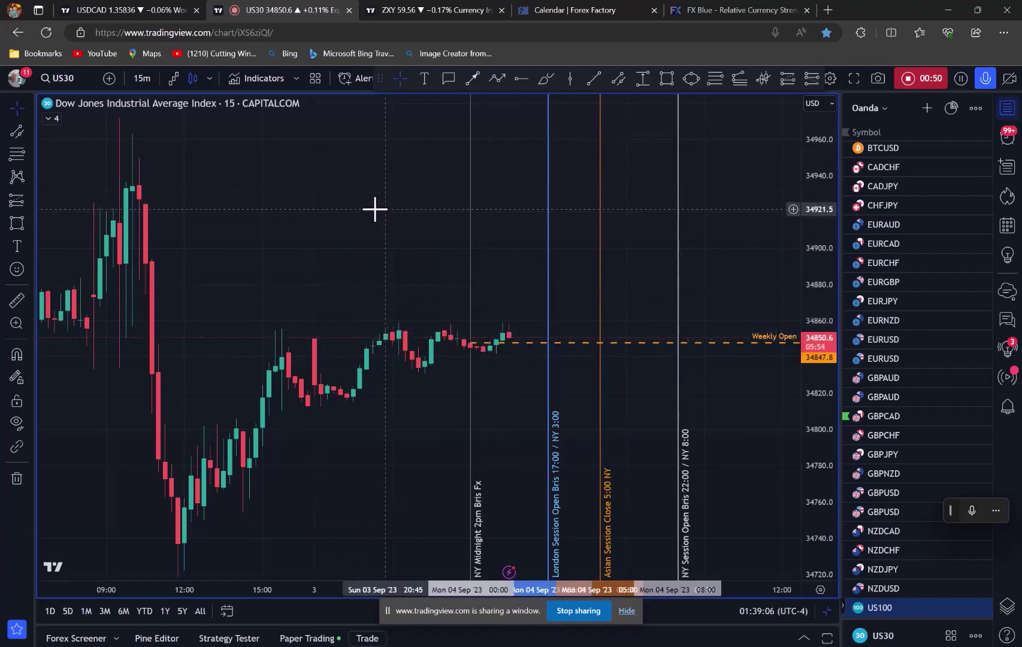
- Switch the US30 chart to the weekly timeframe with the 2023 candles and marked price zones in view
drag(379, 206, 383, 205)
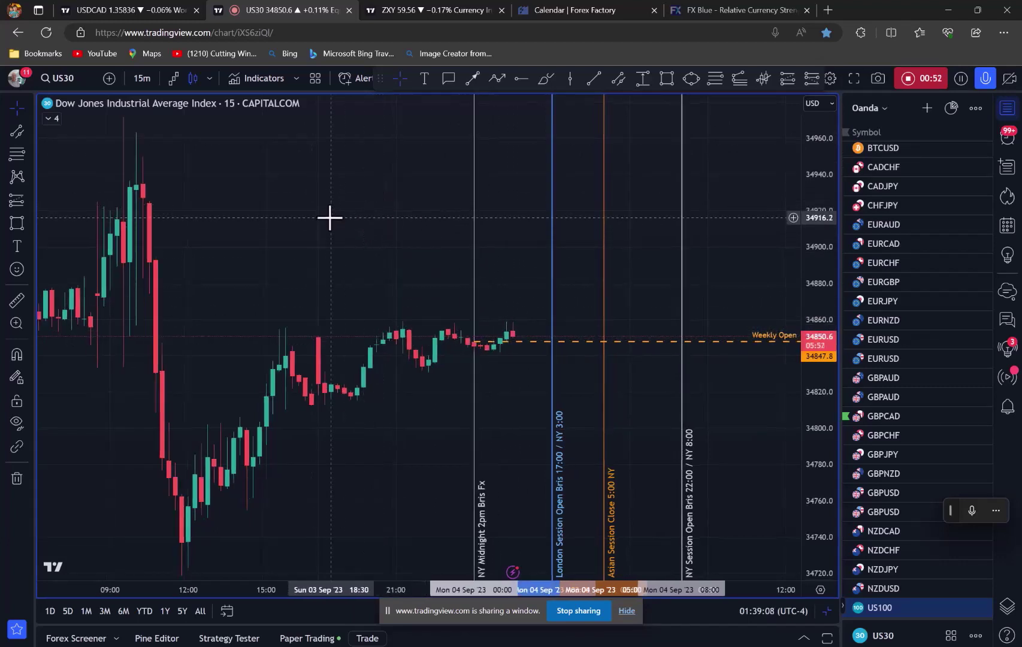
click(144, 78)
click(153, 424)
drag(811, 281, 816, 431)
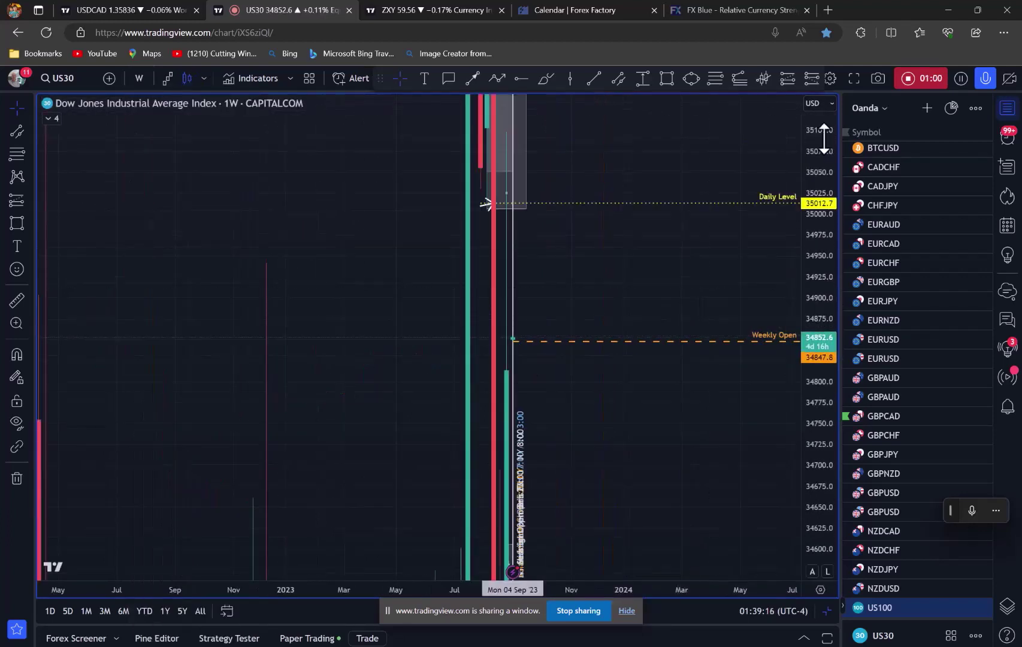
drag(823, 173, 826, 402)
drag(832, 252, 806, 443)
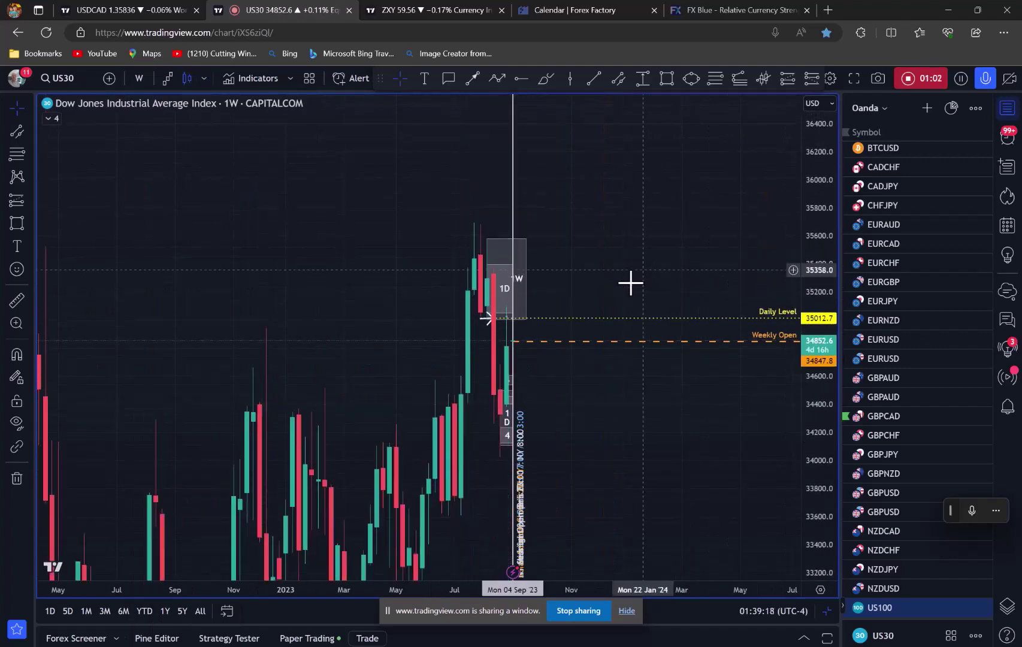
scroll(627, 285, up, 7)
drag(828, 144, 773, 344)
drag(504, 429, 759, 407)
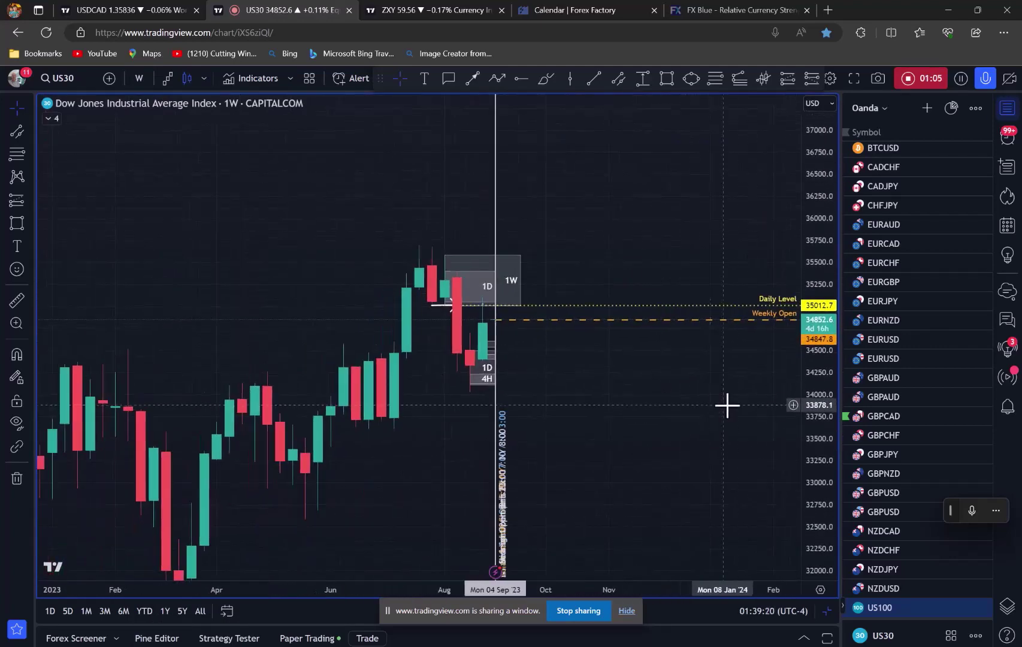
- Extend the weekly zone rectangle labelled 1W forward in time to about mid-October 2023
drag(821, 458, 802, 374)
drag(604, 401, 705, 364)
scroll(705, 367, up, 4)
scroll(704, 368, down, 3)
click(638, 261)
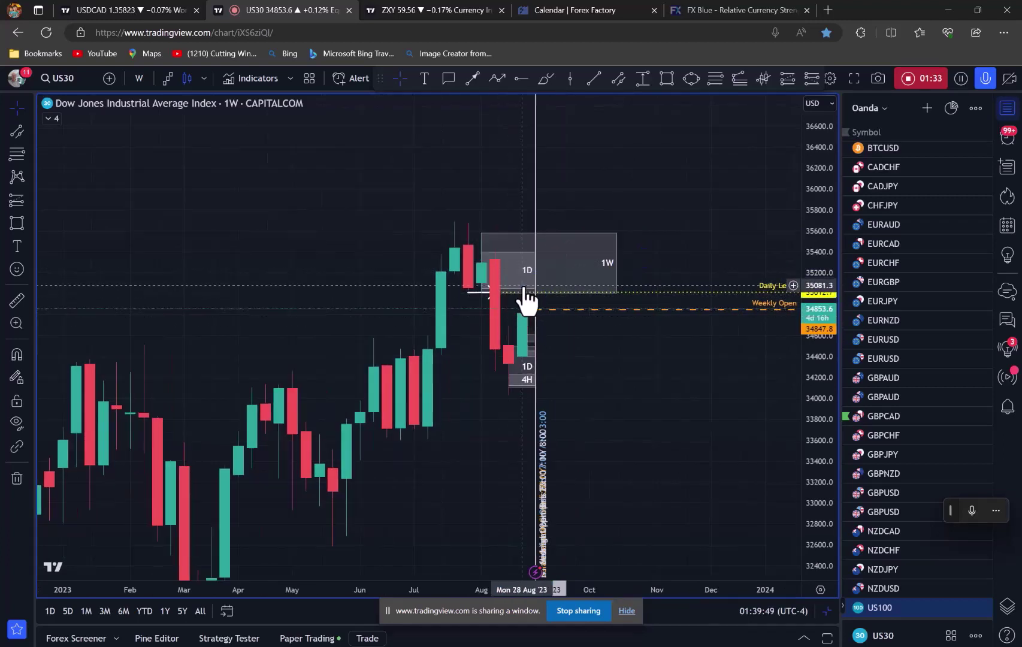
click(527, 274)
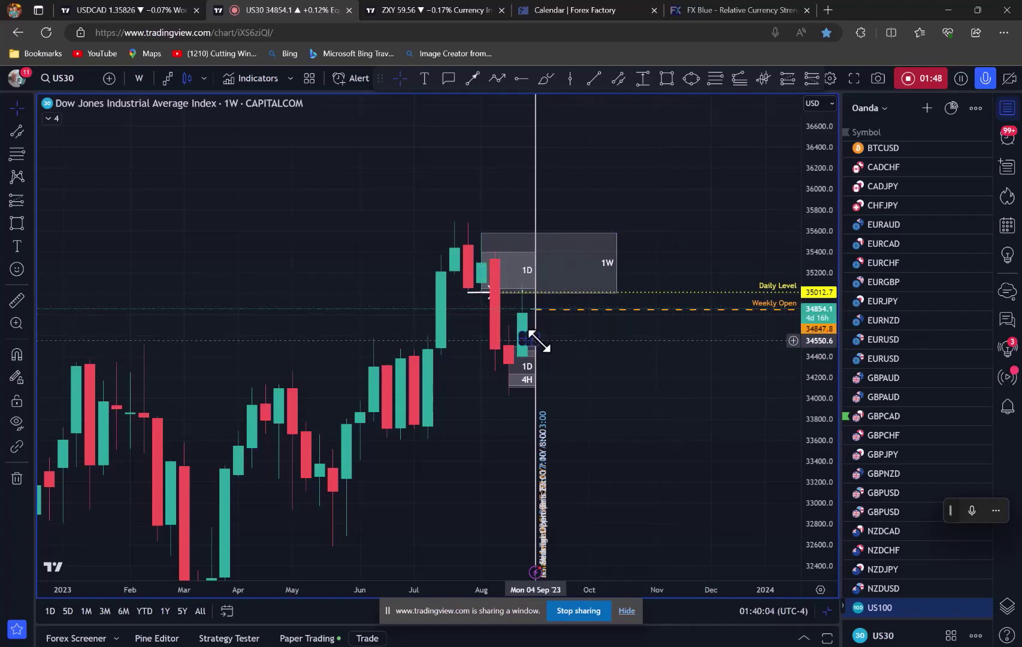
- Brush a freehand circle, pointer strokes and an upward arrow around the lower wick of the 10 July 2023 weekly candle
scroll(605, 386, up, 3)
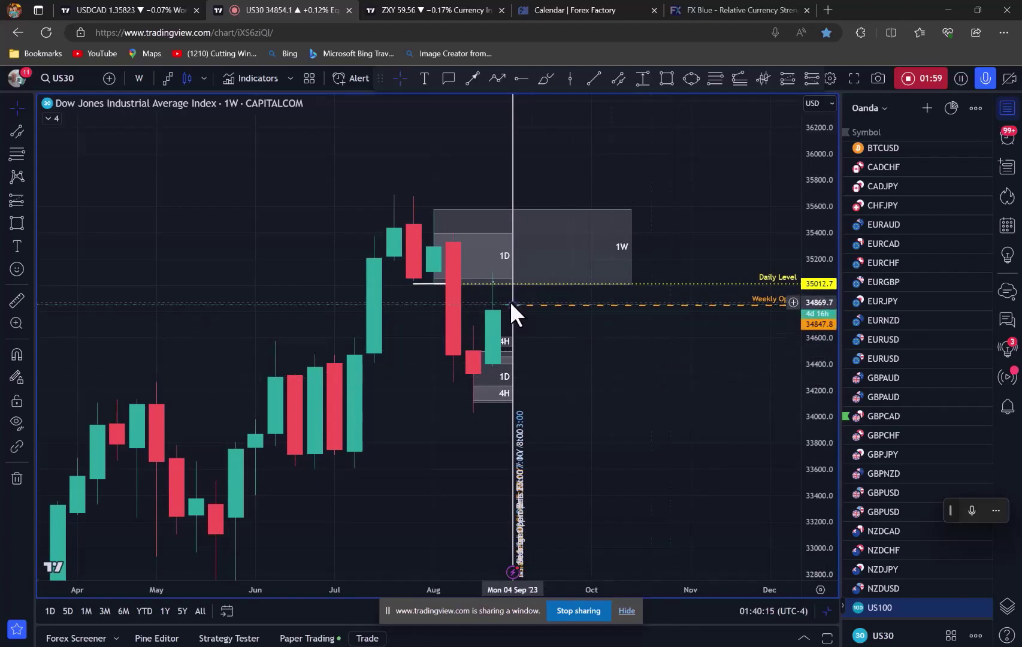
drag(632, 341, 681, 323)
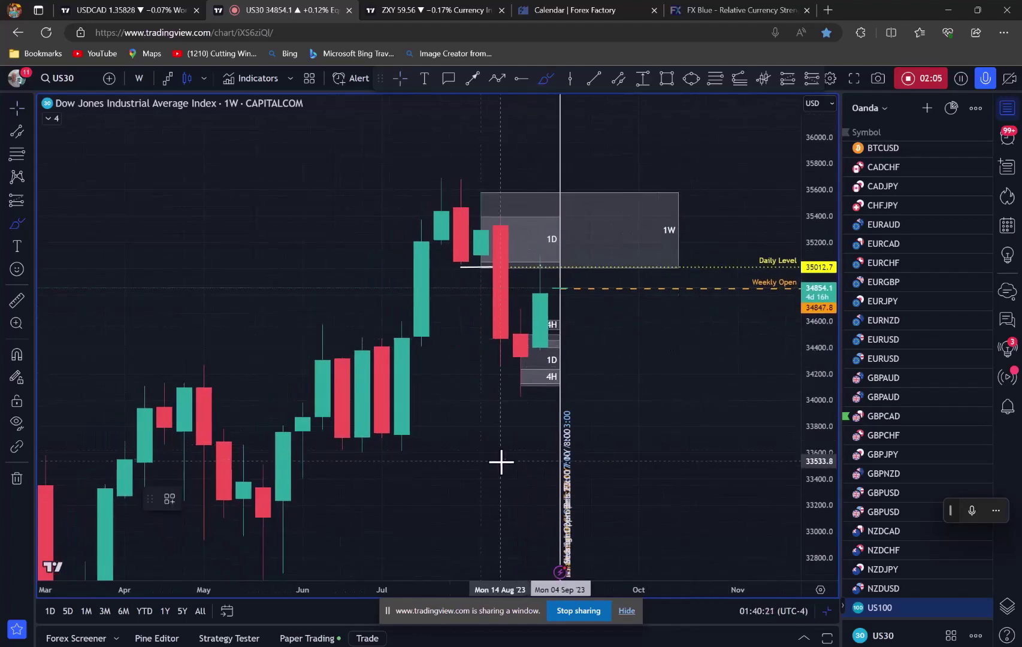
drag(500, 458, 421, 409)
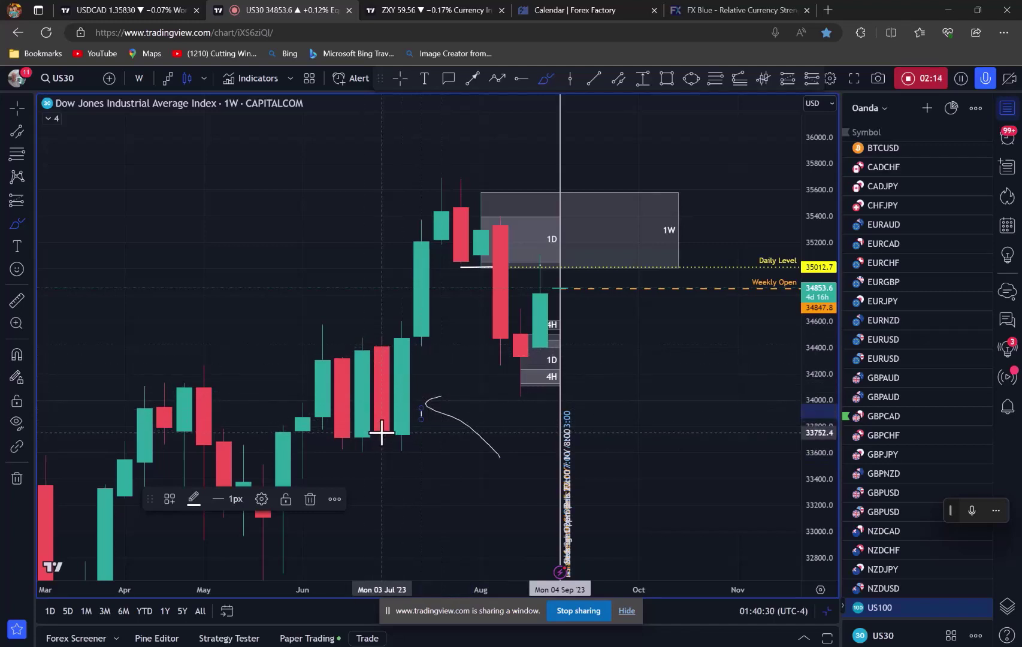
mouse_move(439, 434)
mouse_down()
mouse_move(376, 433)
mouse_move(383, 445)
mouse_move(401, 427)
mouse_up()
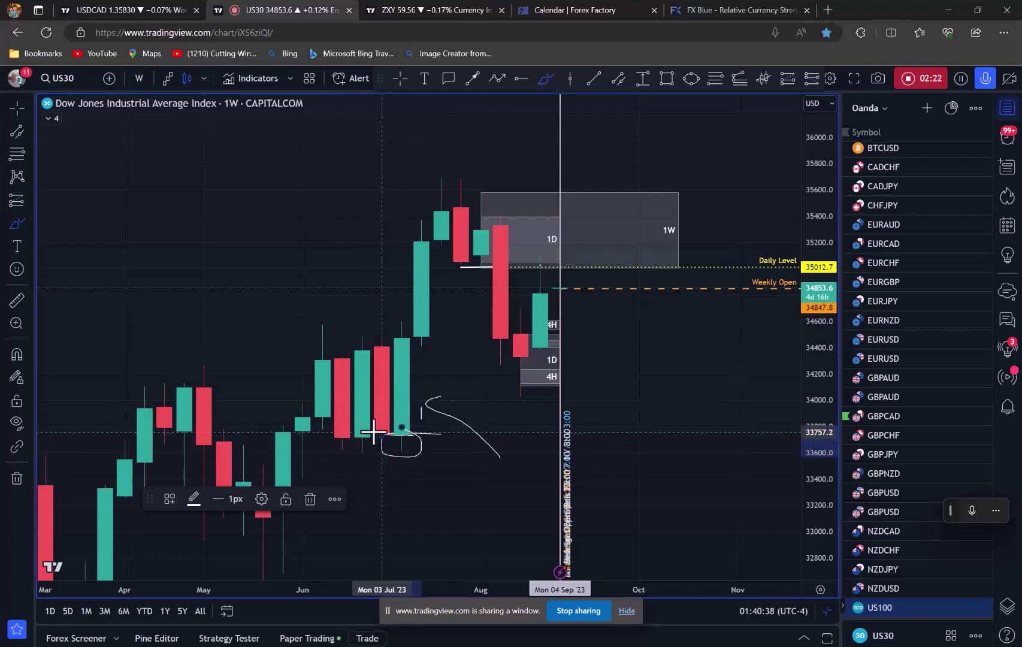
drag(438, 482, 406, 456)
drag(404, 454, 432, 460)
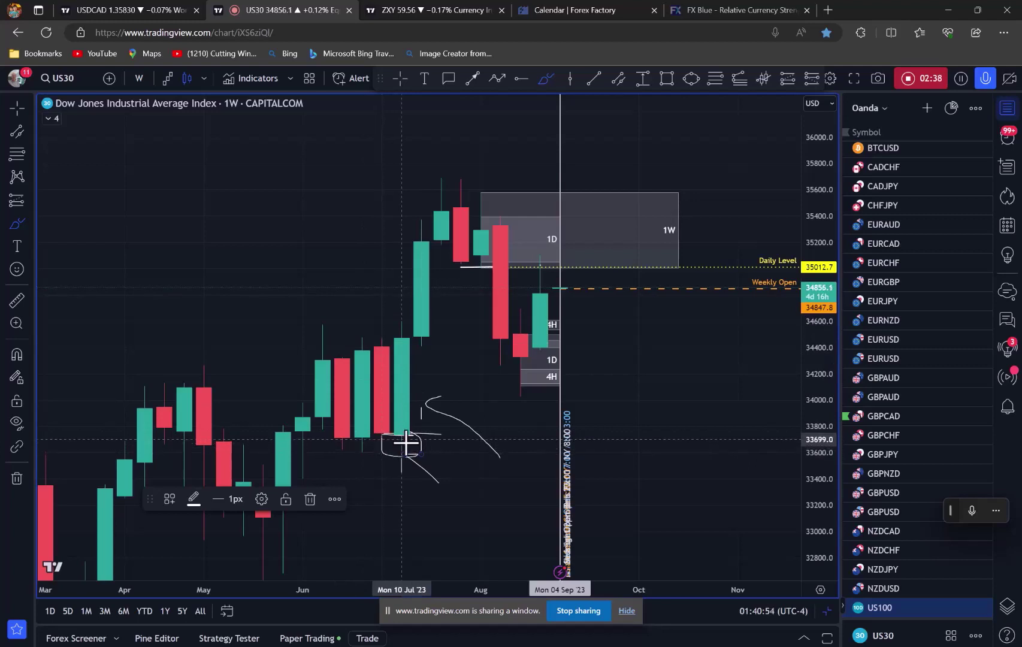
drag(426, 444, 441, 339)
mouse_move(441, 343)
mouse_down()
mouse_move(423, 358)
mouse_move(460, 366)
mouse_up()
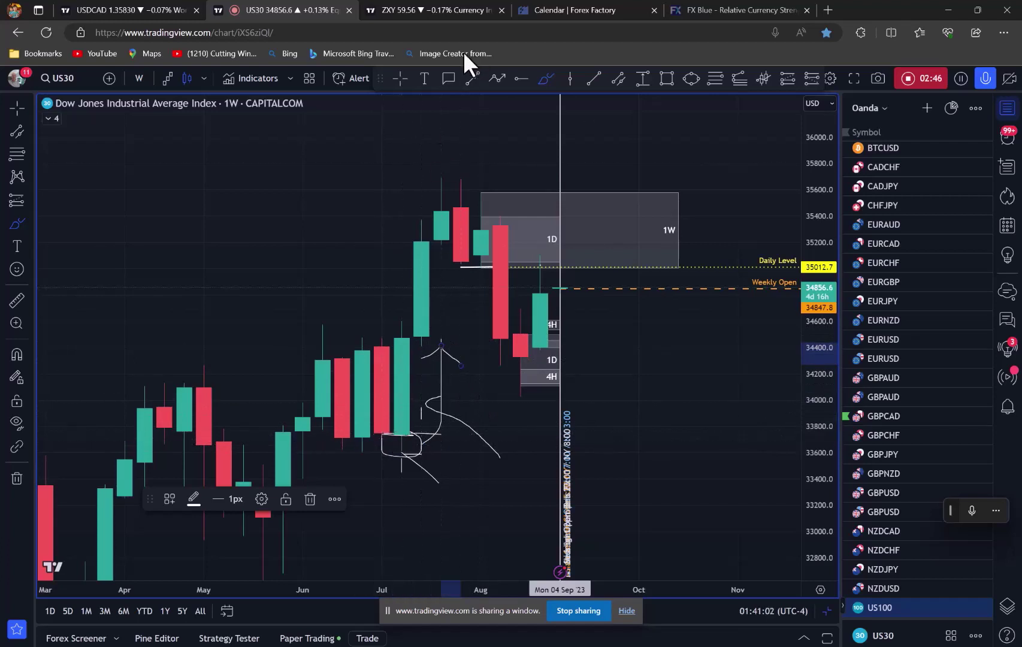
- Move the favourite drawing tools onto the chart area and undo the freehand marks around the July candle
drag(391, 77, 308, 131)
click(448, 78)
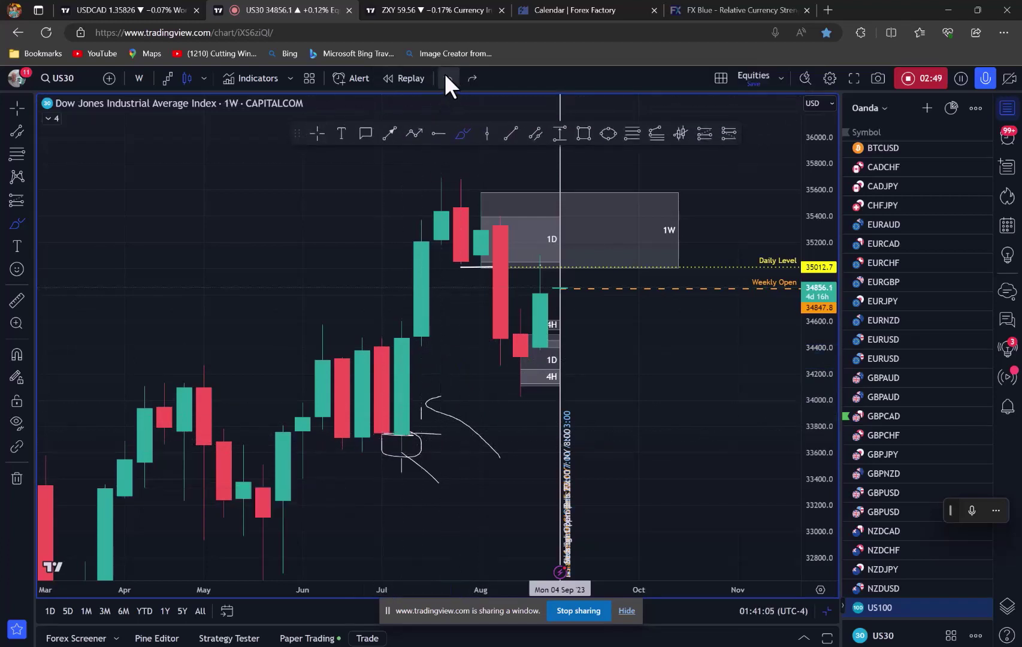
click(448, 78)
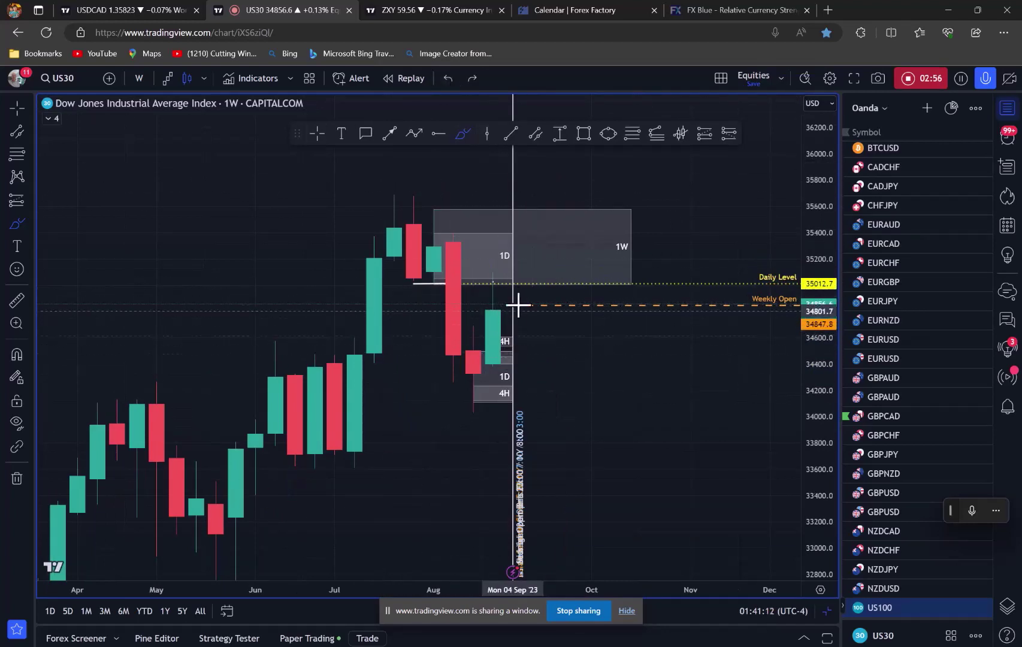
- Draw a model candle in the empty October area, using a rectangle from about 34,640 to 34,060 with upper and lower wick lines
scroll(569, 378, up, 2)
drag(814, 380, 835, 324)
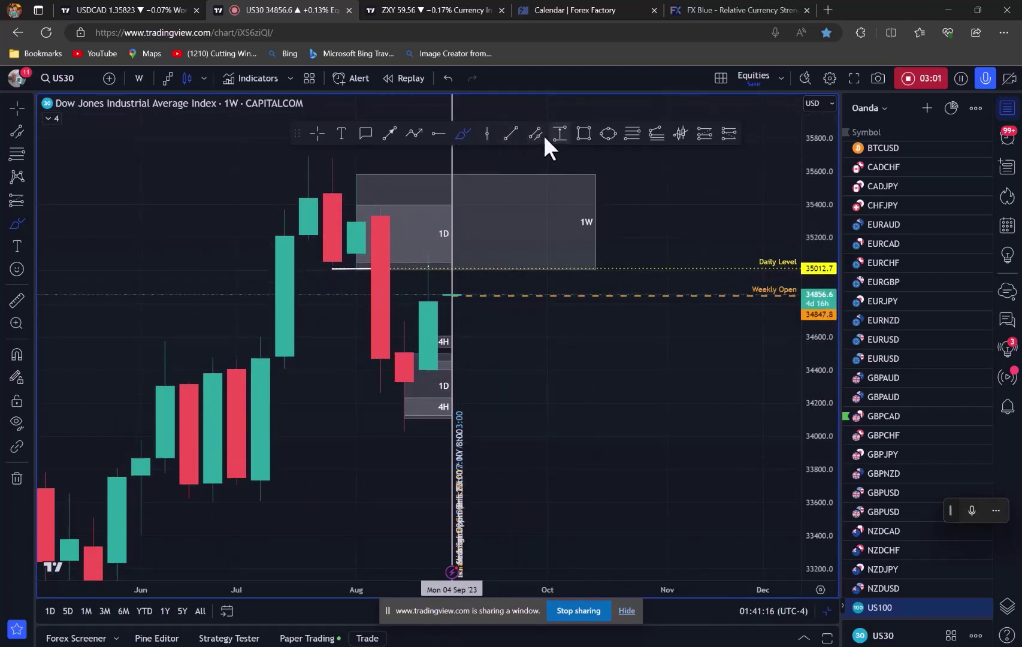
click(584, 133)
click(570, 331)
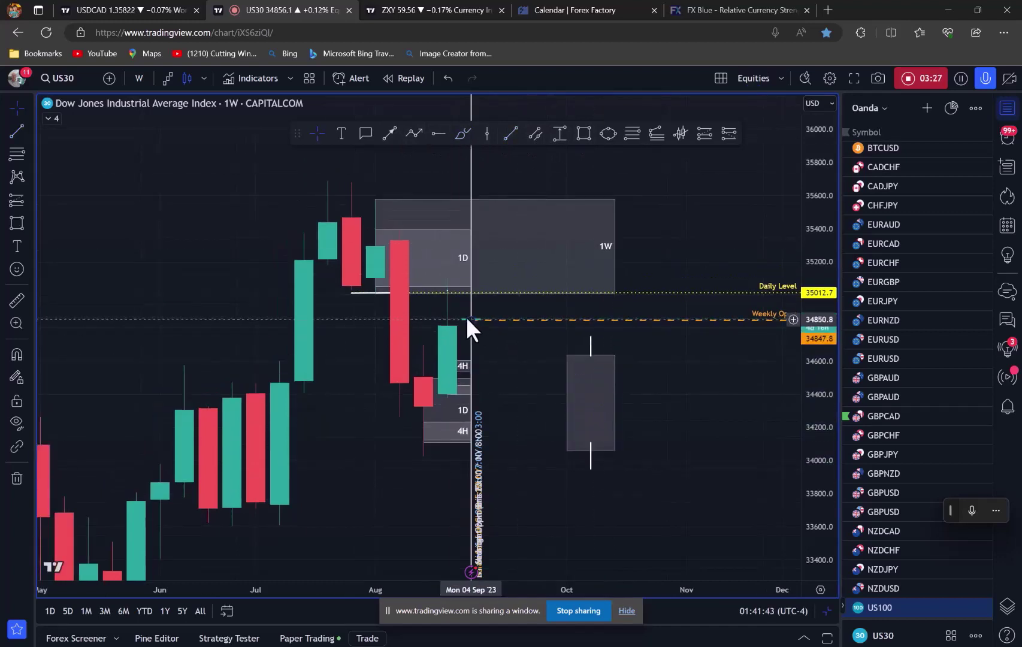
click(472, 369)
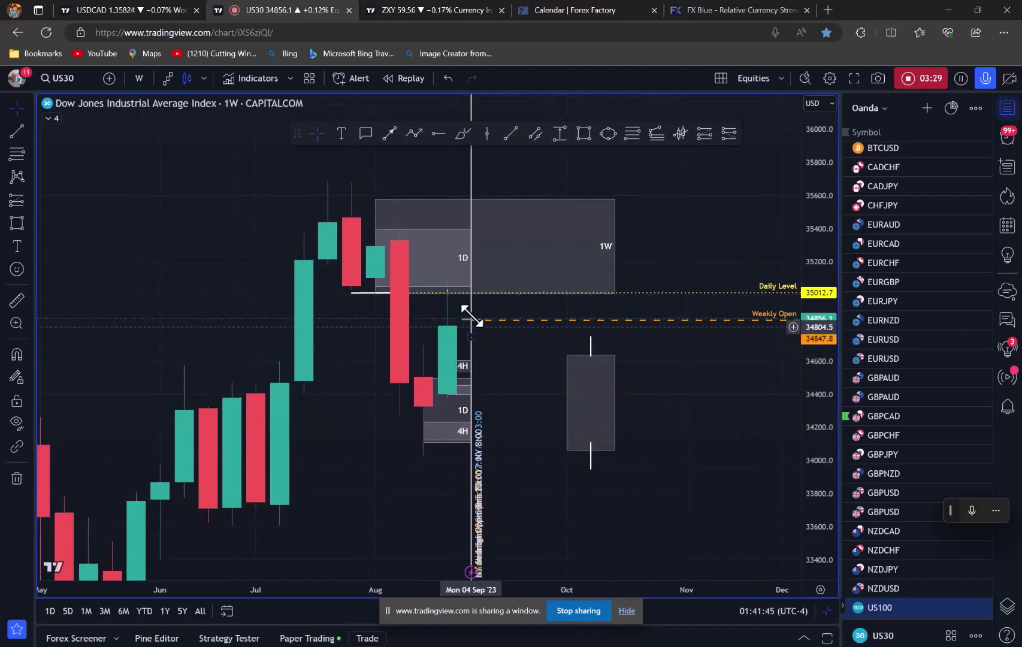
- Brush circles around the current weekly candle's opening area and the model candle's upper wick, with pointers and downward arrows
click(462, 134)
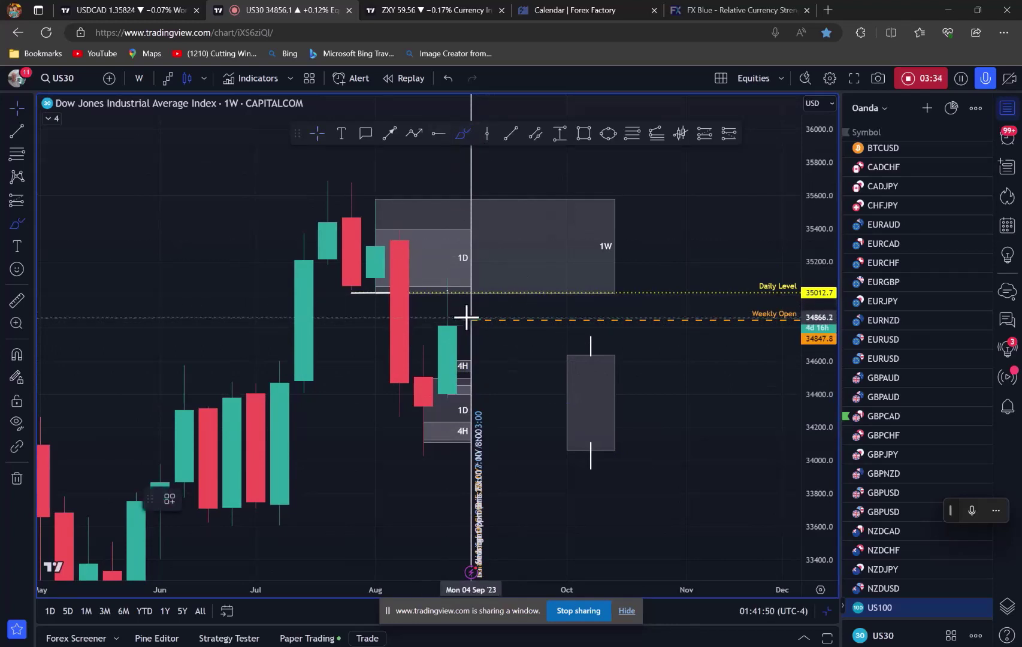
drag(466, 317, 473, 315)
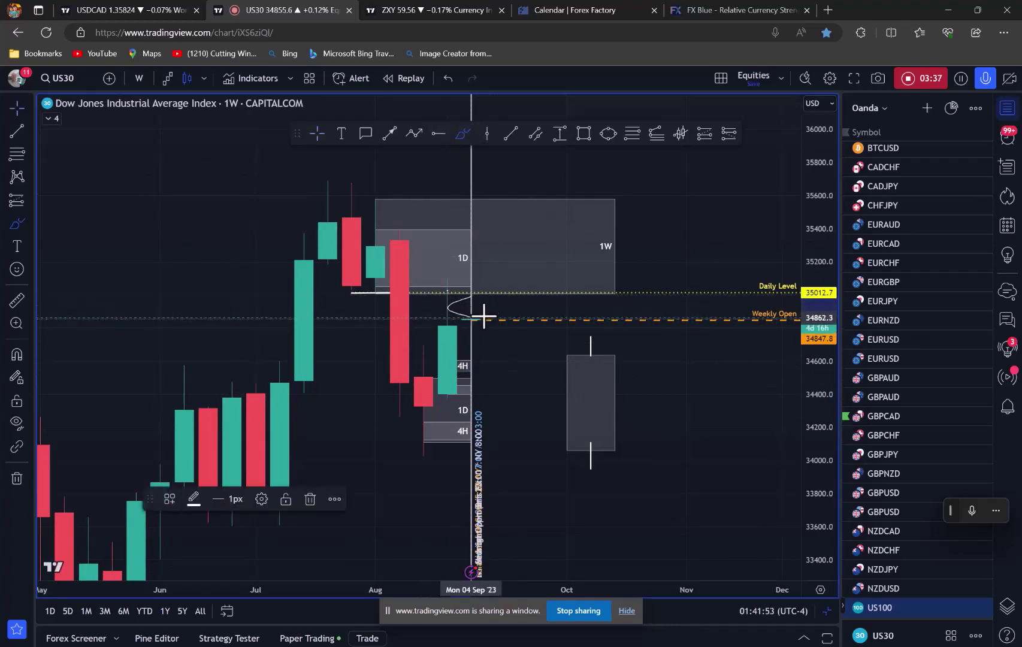
mouse_move(589, 330)
mouse_down()
mouse_move(600, 333)
mouse_move(589, 330)
mouse_up()
drag(472, 343, 519, 347)
mouse_move(685, 360)
mouse_down()
mouse_move(615, 394)
mouse_move(639, 401)
mouse_move(663, 460)
mouse_up()
drag(639, 437, 662, 459)
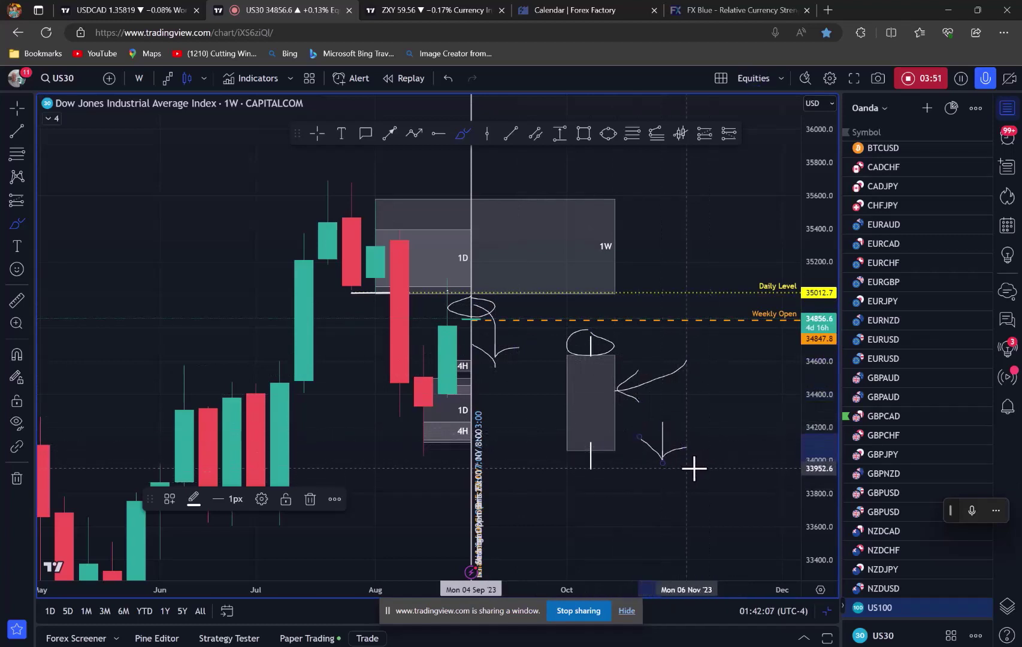
mouse_move(683, 336)
mouse_down()
mouse_move(604, 342)
mouse_move(639, 350)
mouse_up()
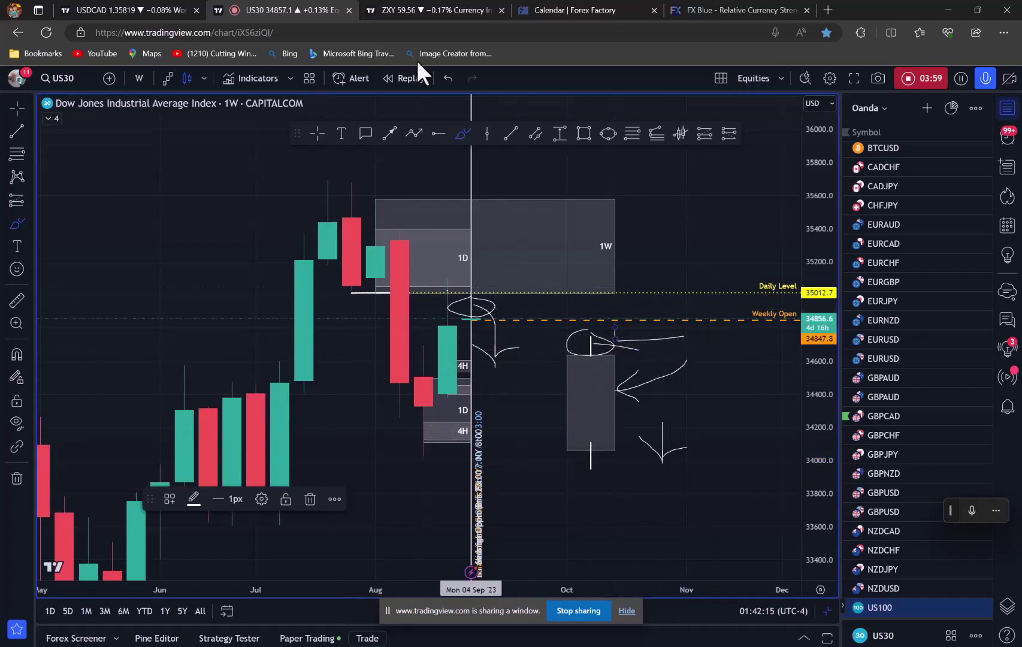
- Undo the freehand circles and arrows around both candles, and return to the cross cursor
click(450, 76)
click(450, 75)
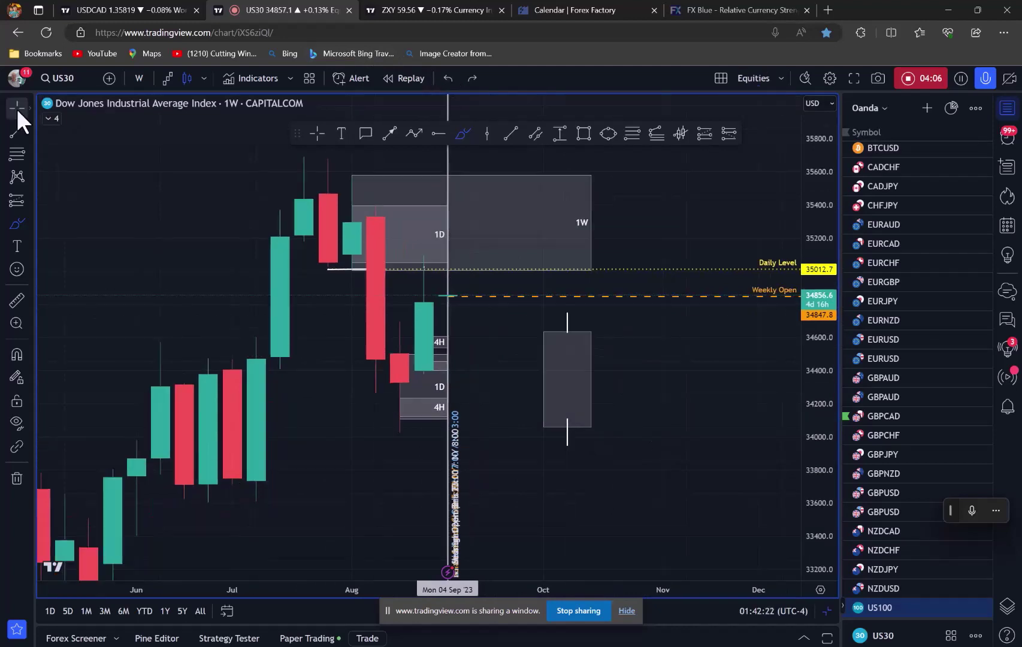
click(17, 108)
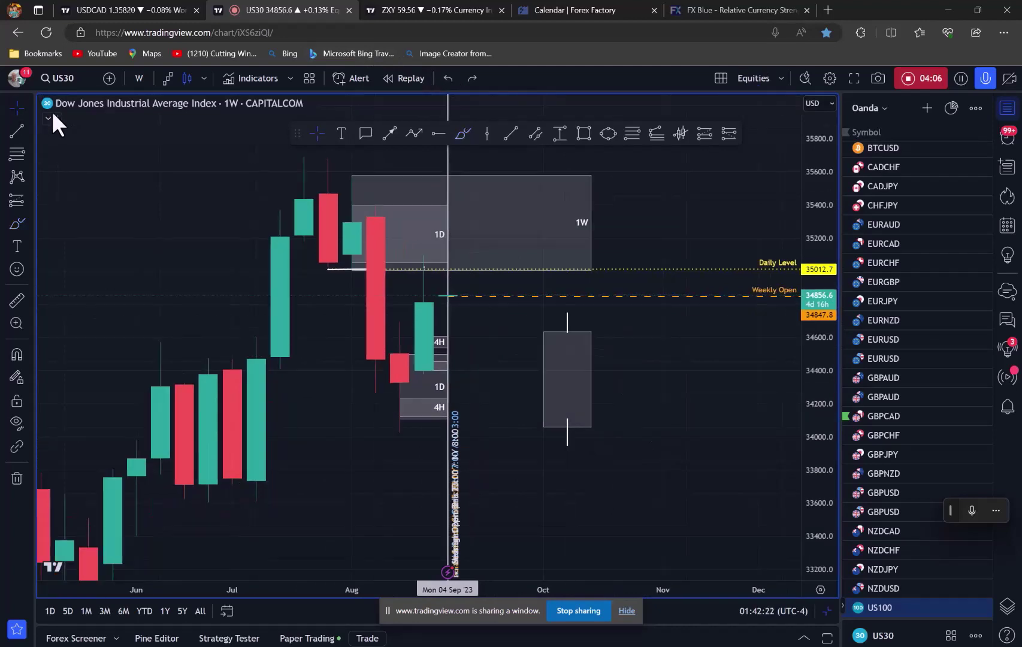
- Delete the model candle's upper wick, body rectangle and lower wick from the October area
click(568, 325)
key(Delete)
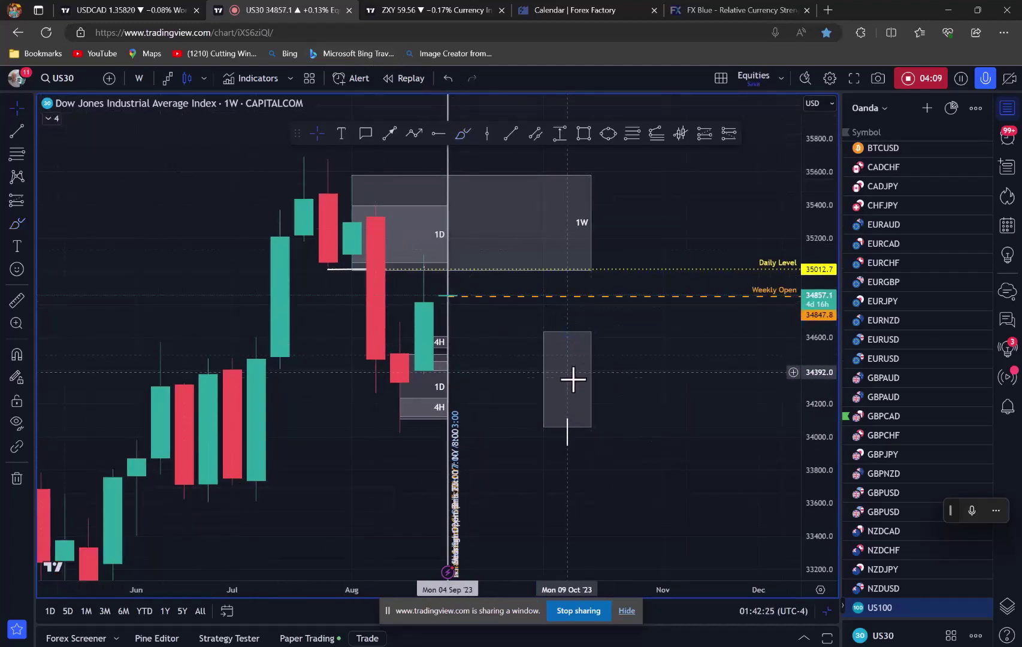
click(591, 343)
key(Delete)
click(567, 424)
key(Delete)
drag(554, 355, 644, 364)
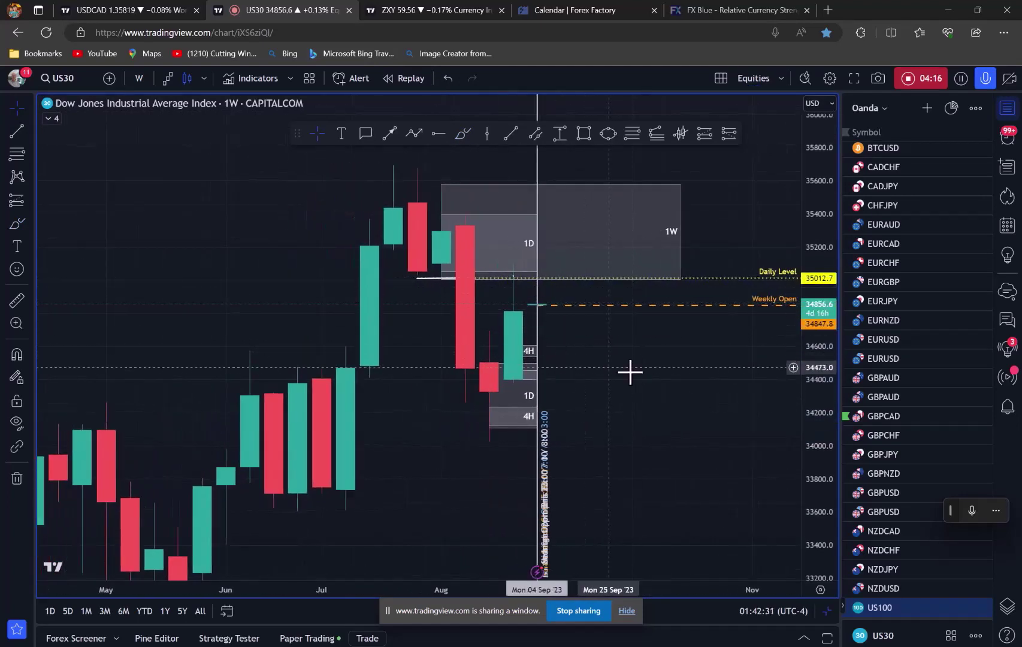
drag(651, 387, 654, 389)
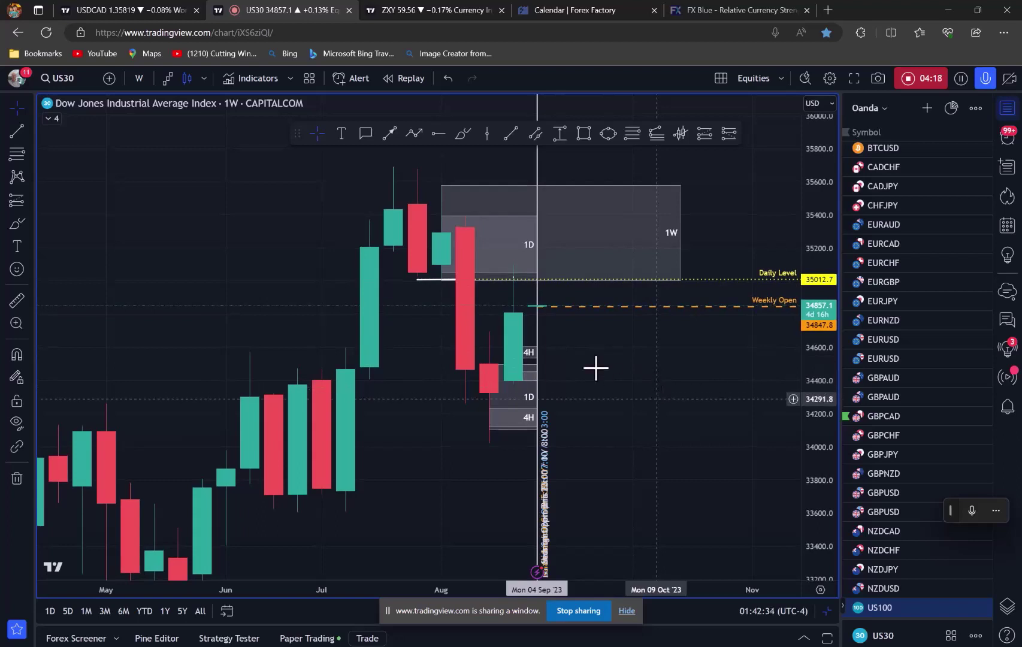
click(441, 207)
key(Escape)
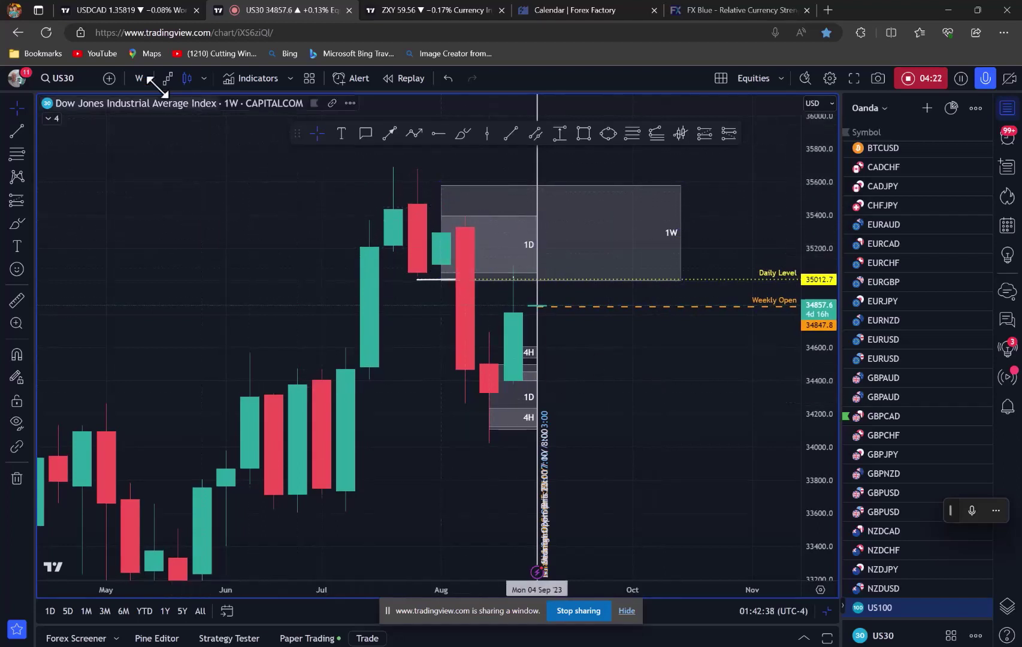
- Switch the US30 chart to the daily timeframe with the 1D and 4H zones around the current price in view
click(140, 77)
click(179, 387)
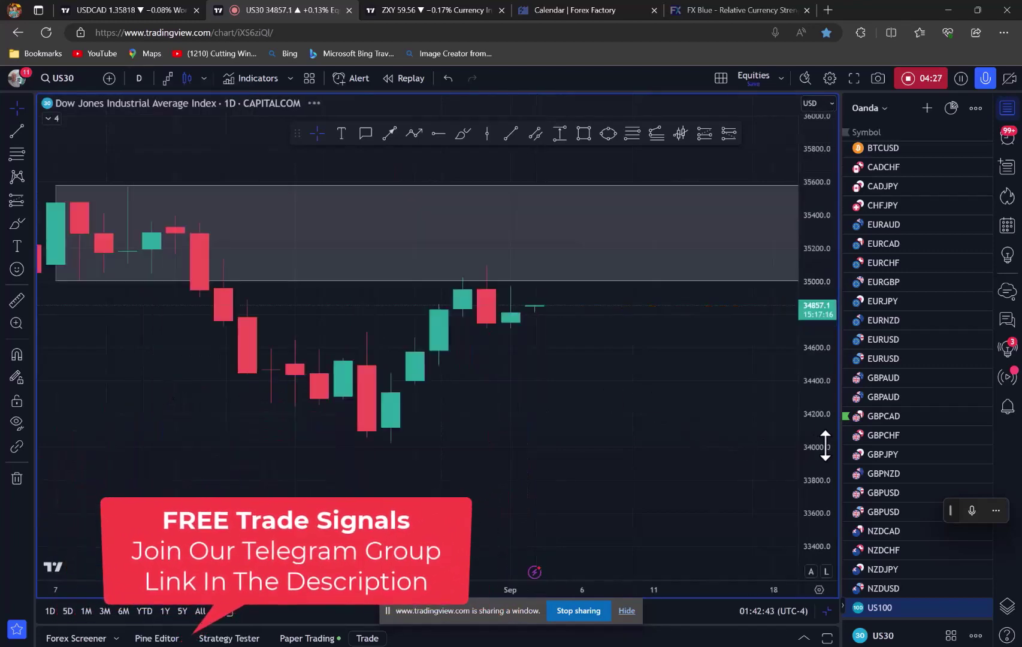
scroll(613, 420, down, 5)
drag(809, 371, 799, 485)
scroll(713, 425, down, 3)
drag(721, 424, 550, 463)
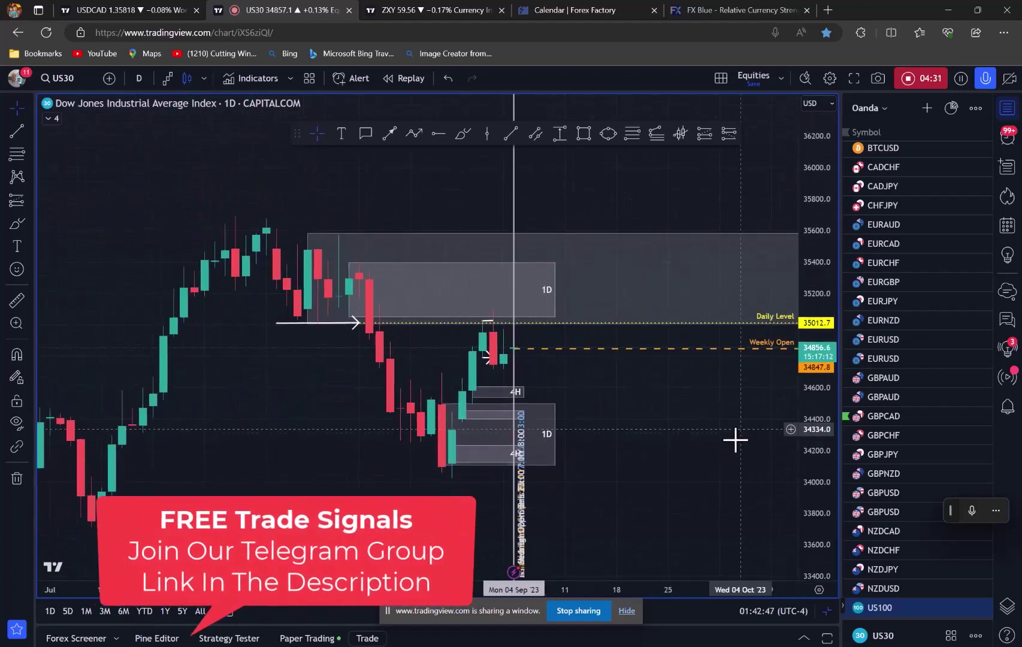
drag(819, 419, 835, 338)
scroll(659, 490, up, 3)
drag(653, 435, 814, 413)
drag(814, 413, 814, 419)
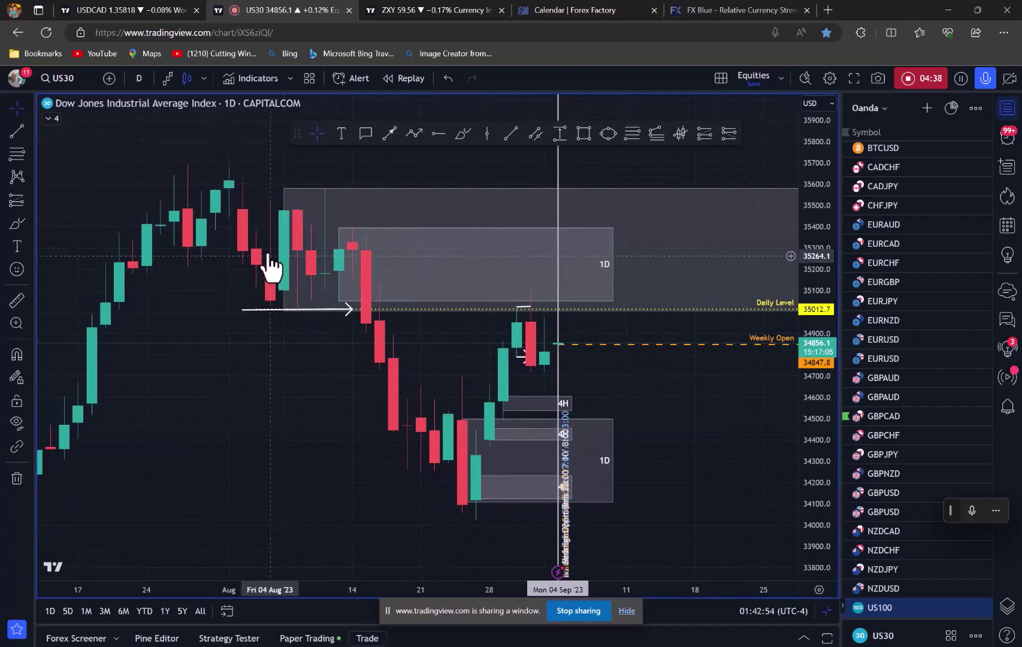
- Draw a Fibonacci retracement from the 14 August high at 35404.0 down to the August low at 34022.6
click(247, 310)
mouse_move(348, 309)
mouse_down()
mouse_move(254, 313)
mouse_move(331, 313)
mouse_up()
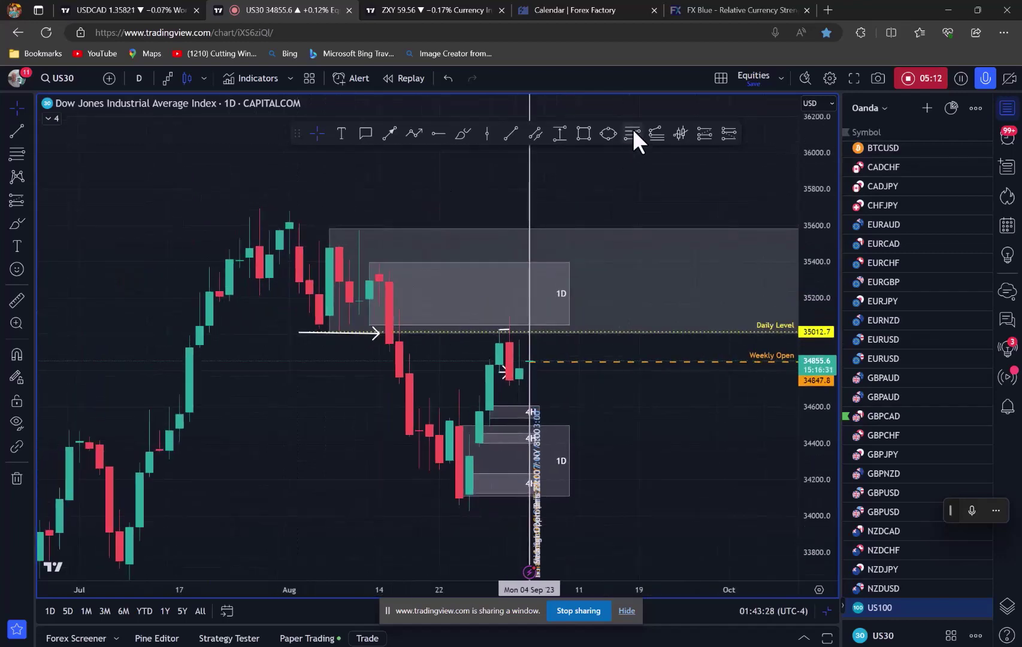
click(632, 132)
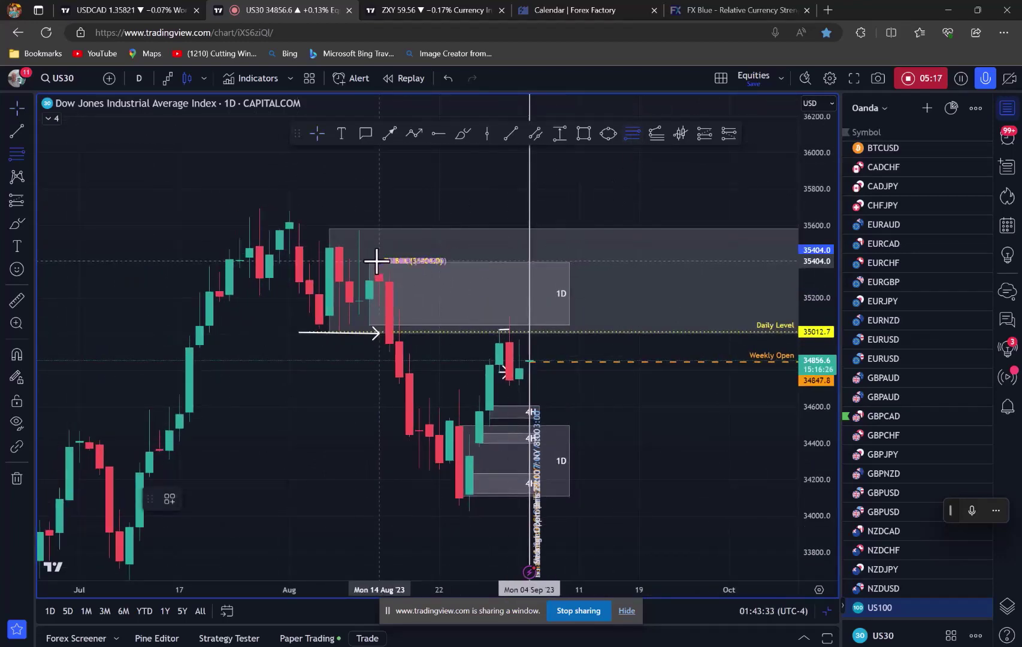
click(373, 263)
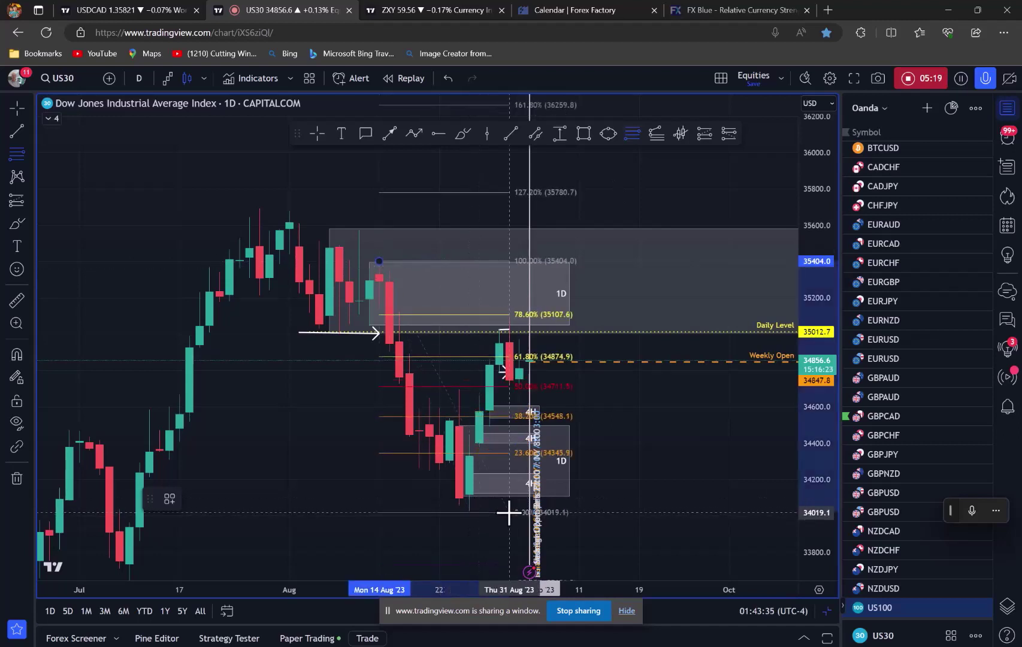
click(590, 511)
- Draw an arrow from 35871.5 to 35488.3 towards the retracement's starting high, and a short downward arrow from the weekly open
click(390, 131)
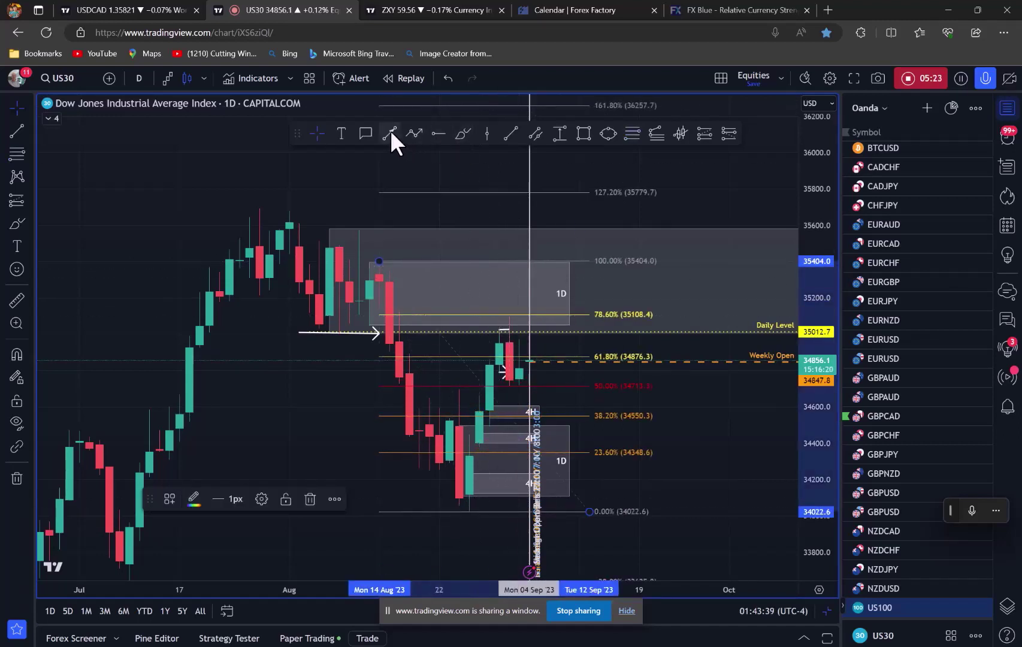
click(309, 176)
click(389, 245)
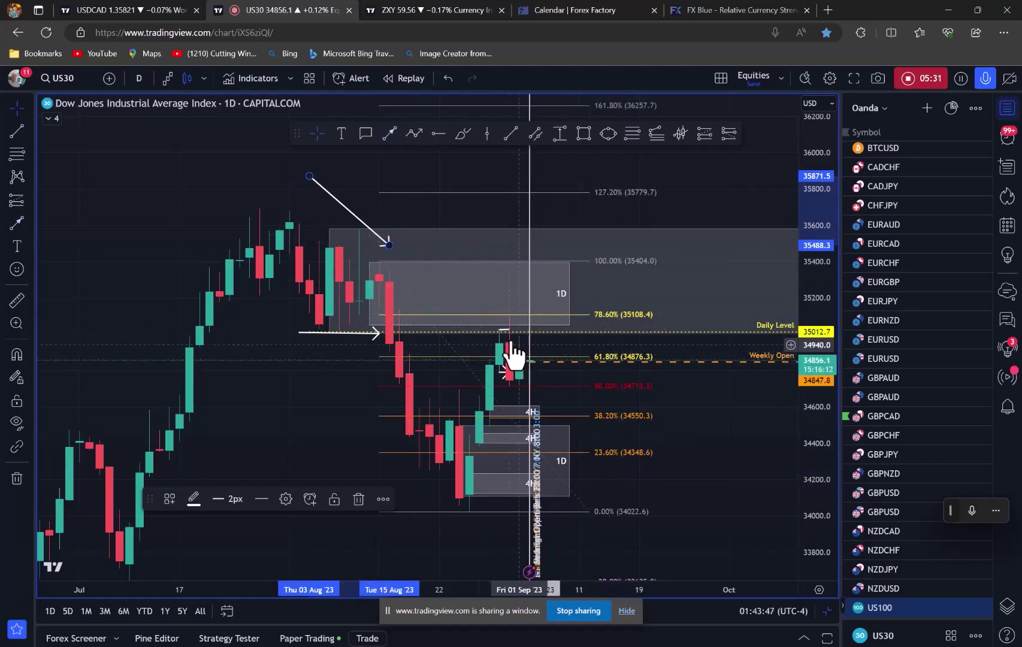
click(389, 133)
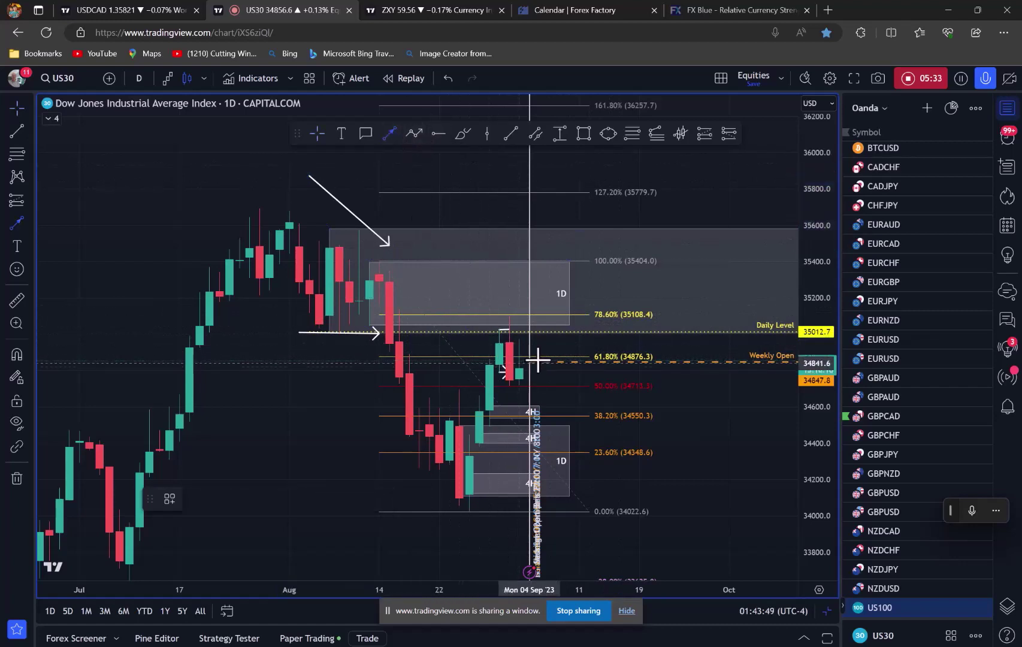
click(529, 362)
click(559, 406)
- Delete both new arrows, the Fibonacci retracement and the small white marks around the latest daily candles
key(Delete)
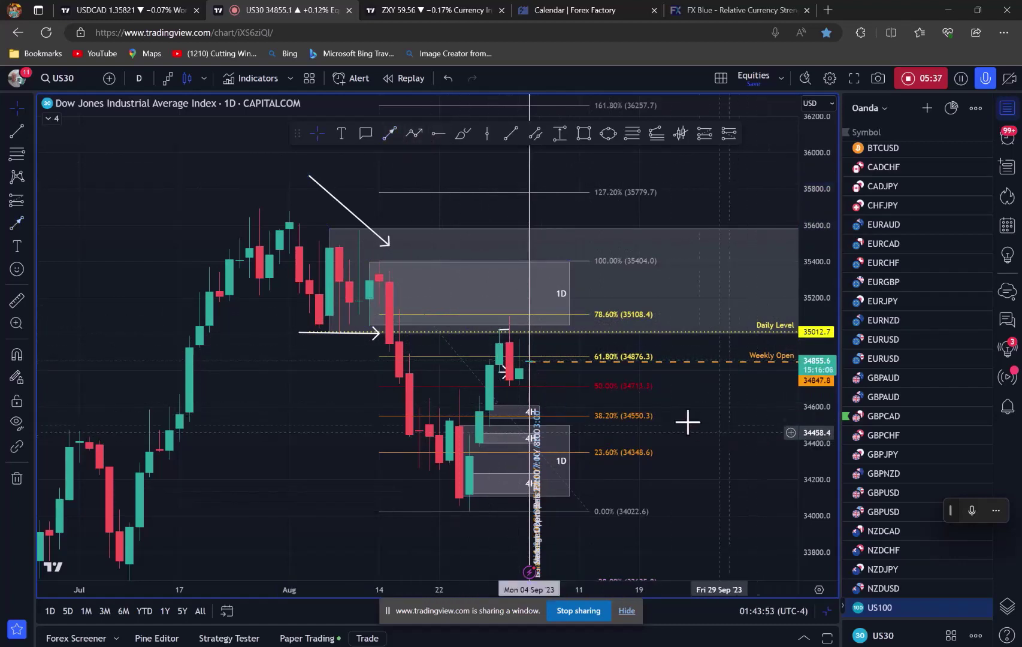
click(329, 199)
key(Delete)
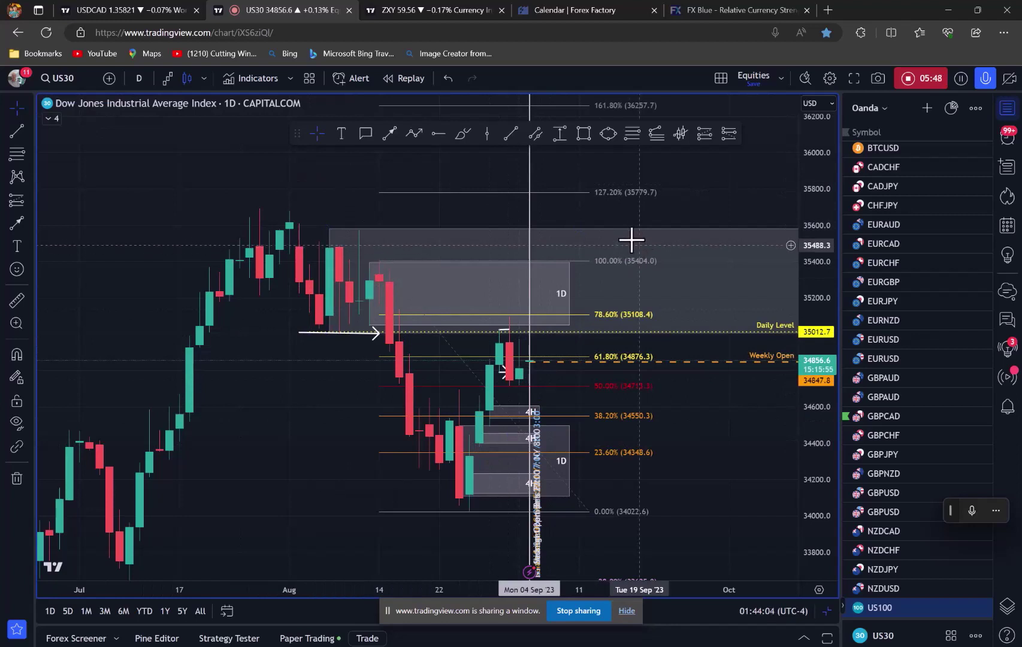
click(630, 386)
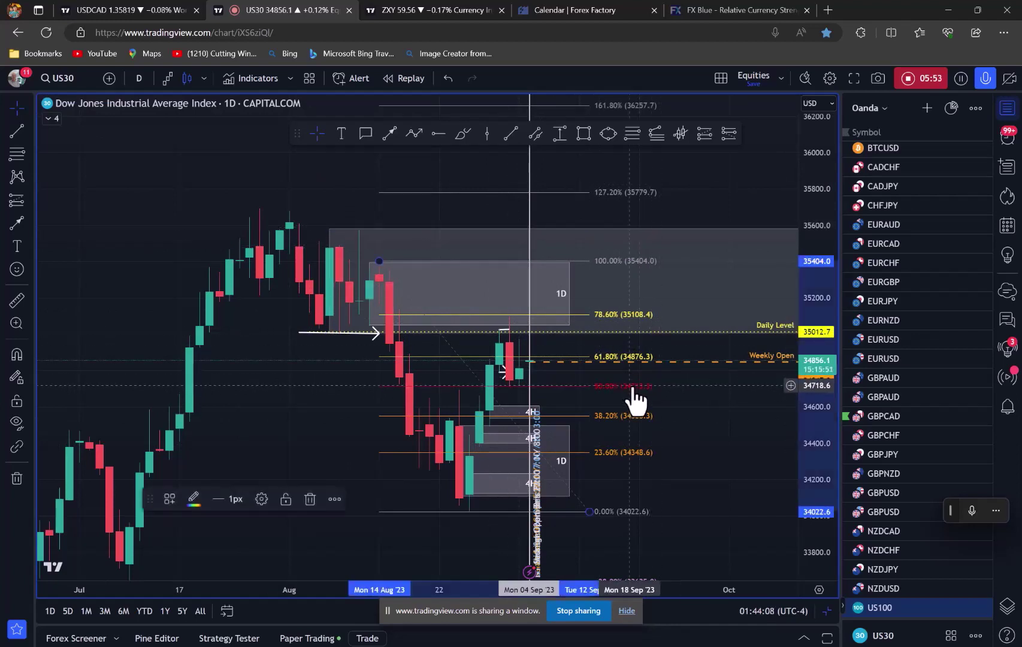
key(Delete)
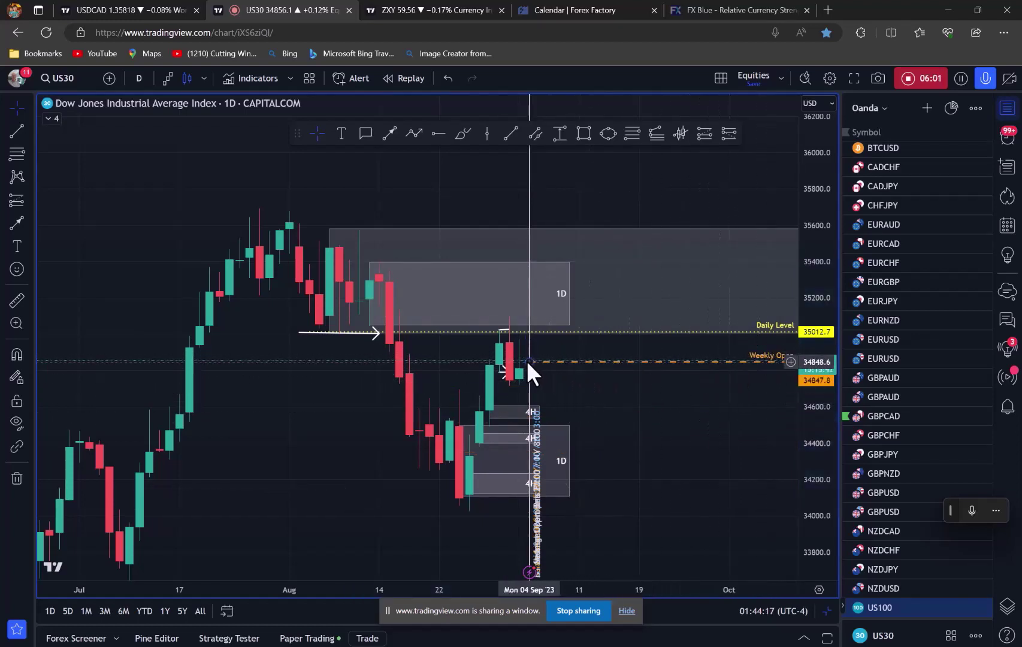
click(505, 371)
key(Escape)
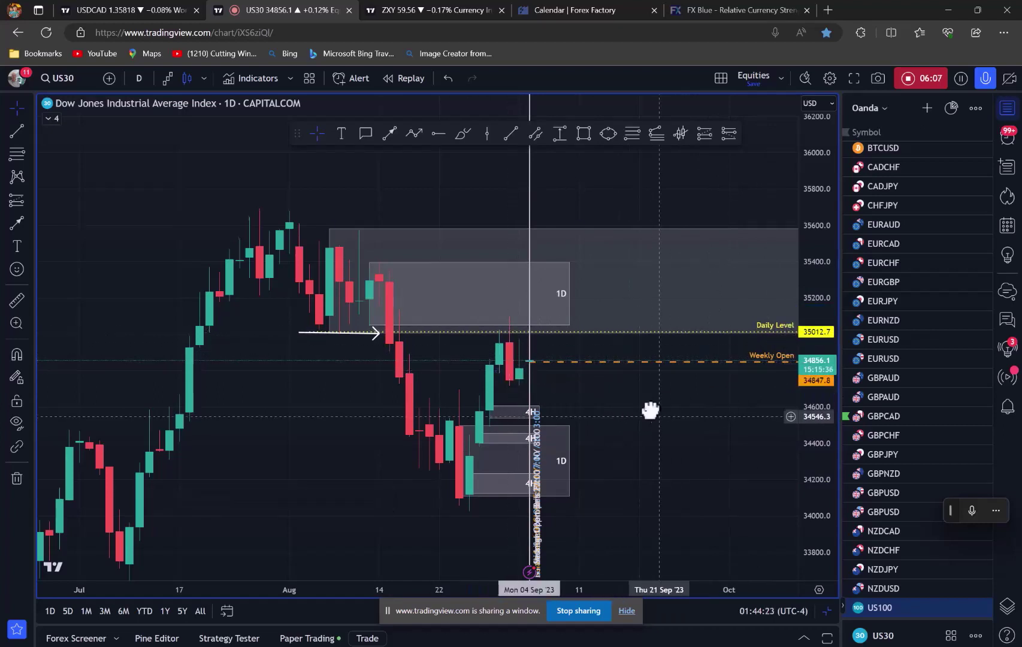
- Draw a model candle around 25 September with a rectangle body from about 34600 to 34110 and a wick line from 34711.5 to 33969.9
mouse_move(649, 409)
mouse_down()
mouse_move(597, 408)
mouse_move(645, 485)
mouse_up()
click(583, 133)
click(510, 134)
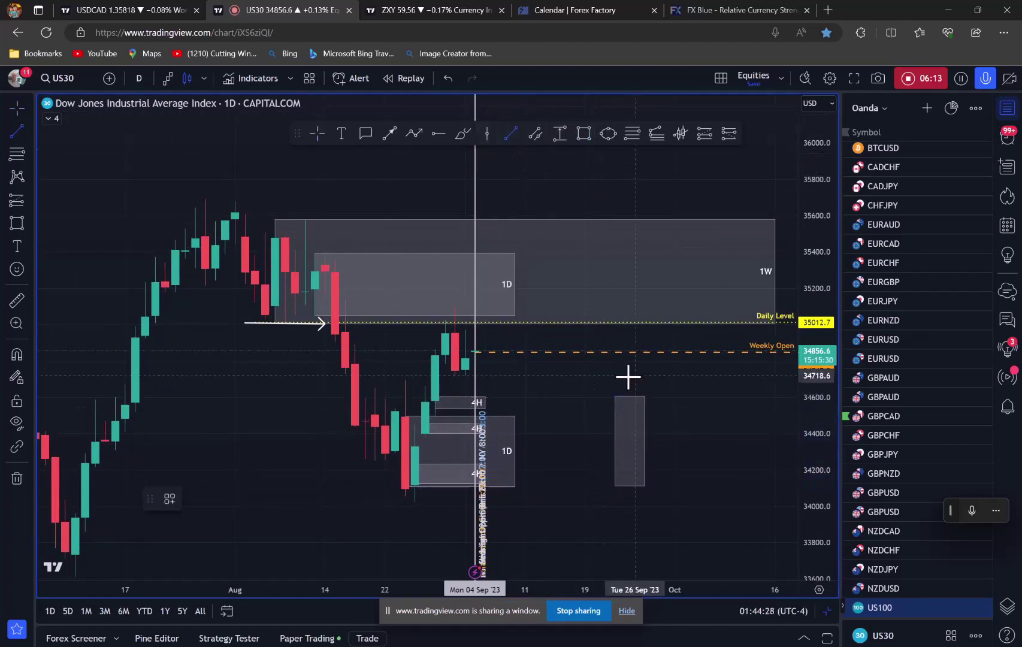
click(625, 512)
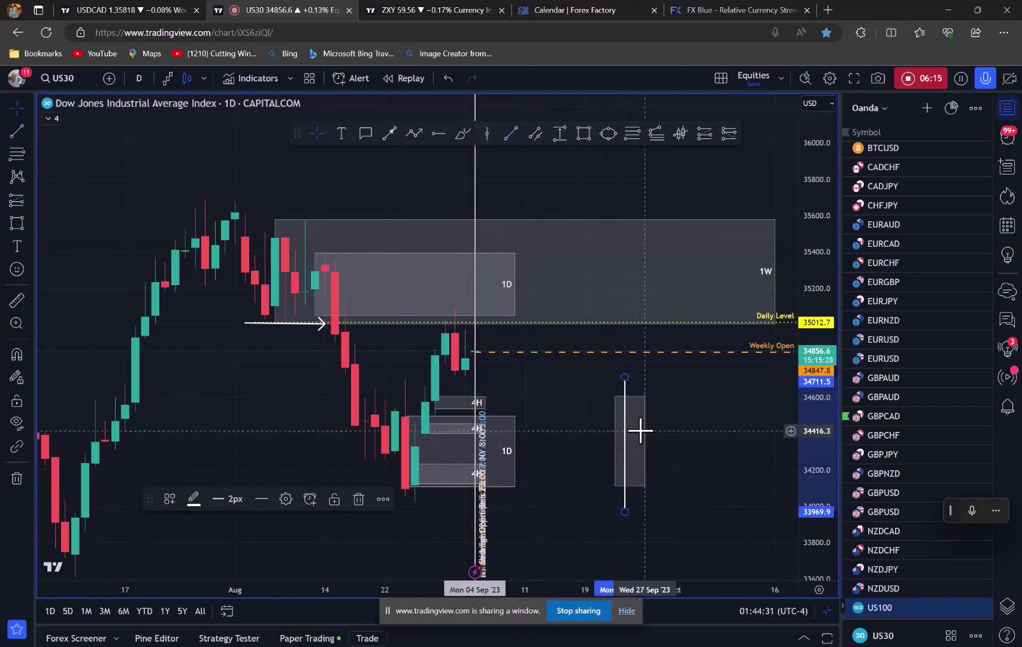
click(645, 440)
drag(614, 442, 605, 442)
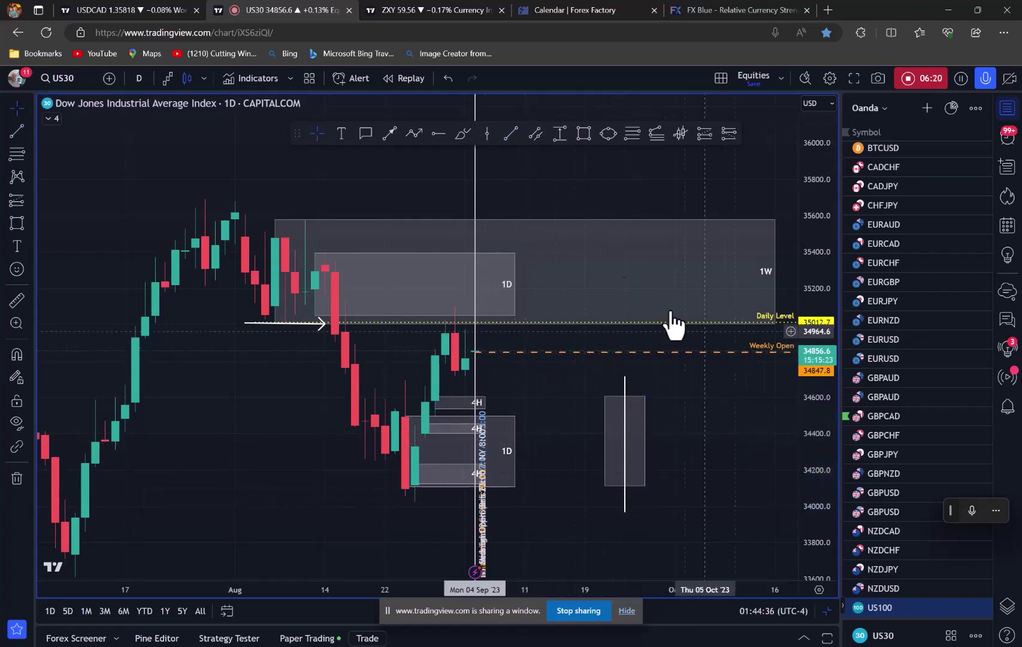
- Brush a line across the model candle's open, a circle around its upper wick and a curved downward arrow beside its body
click(463, 135)
mouse_move(587, 395)
mouse_down()
mouse_move(672, 398)
mouse_move(606, 394)
mouse_move(665, 394)
mouse_up()
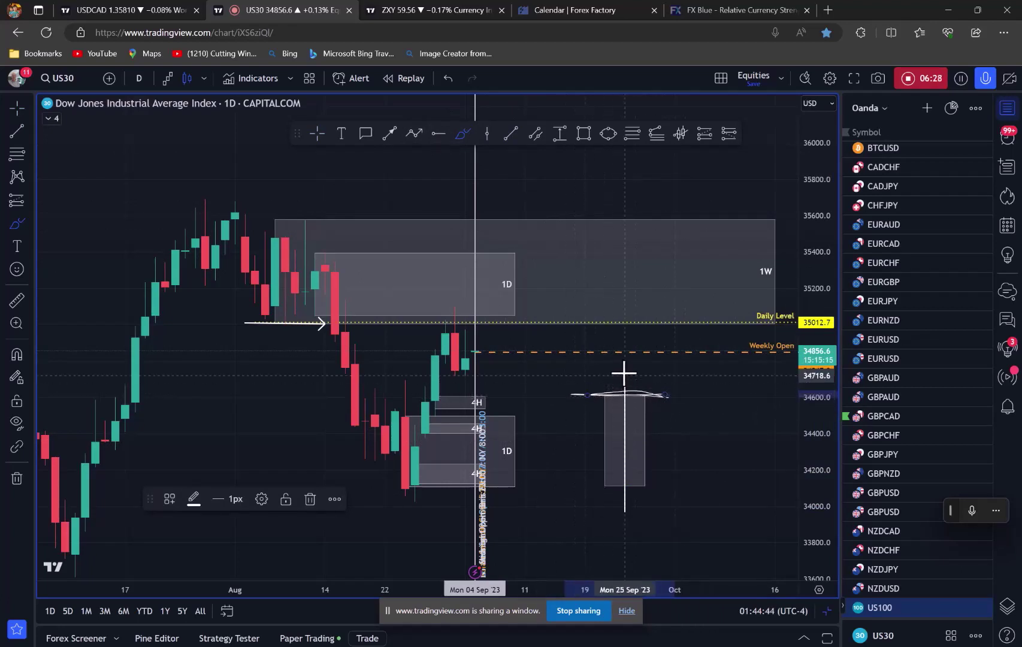
drag(617, 381, 629, 384)
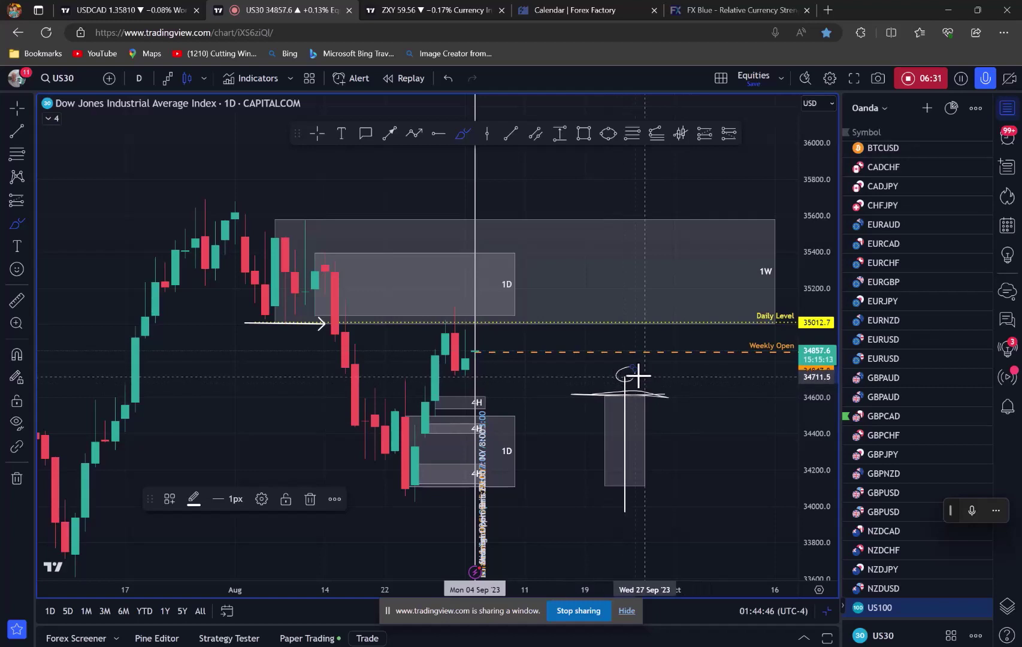
mouse_move(637, 395)
mouse_down()
mouse_move(693, 467)
mouse_move(705, 436)
mouse_up()
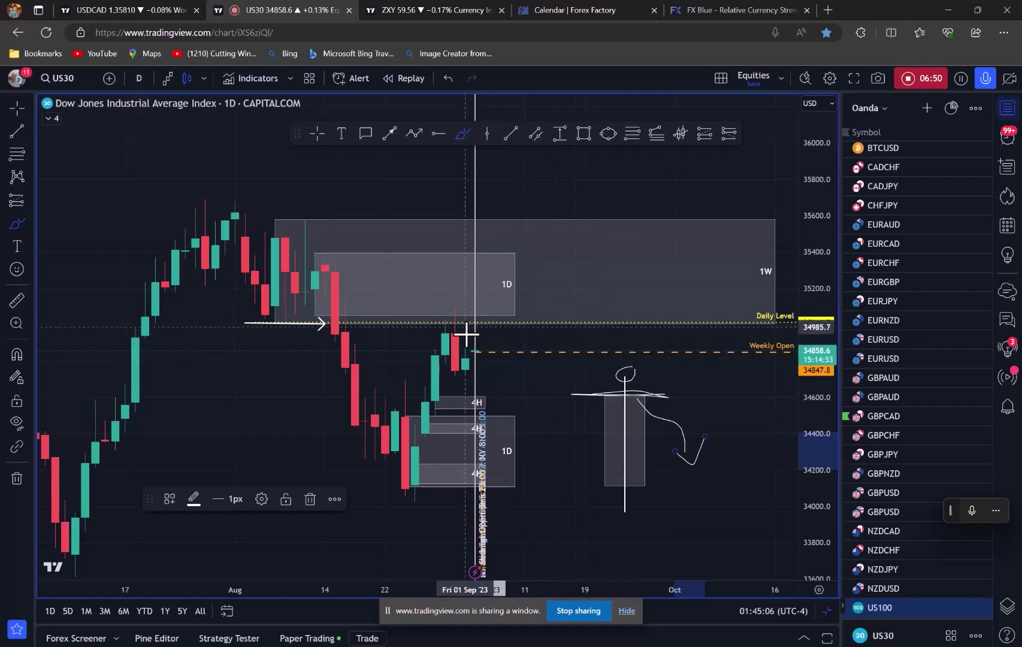
- Undo the brush strokes, remove the model candle and return to the cross cursor
click(447, 78)
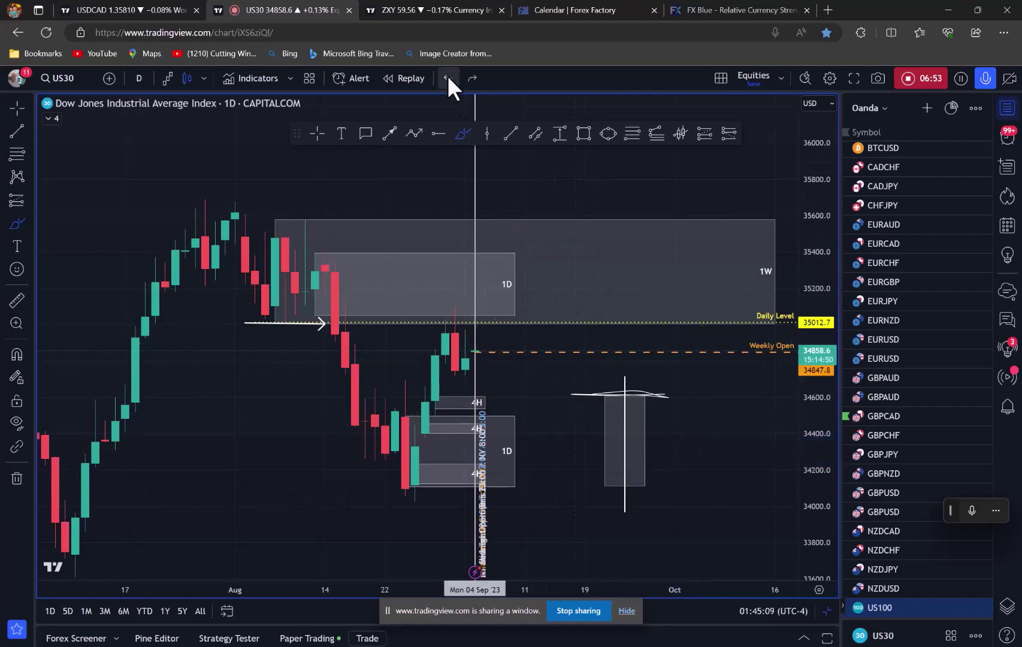
click(448, 79)
click(17, 107)
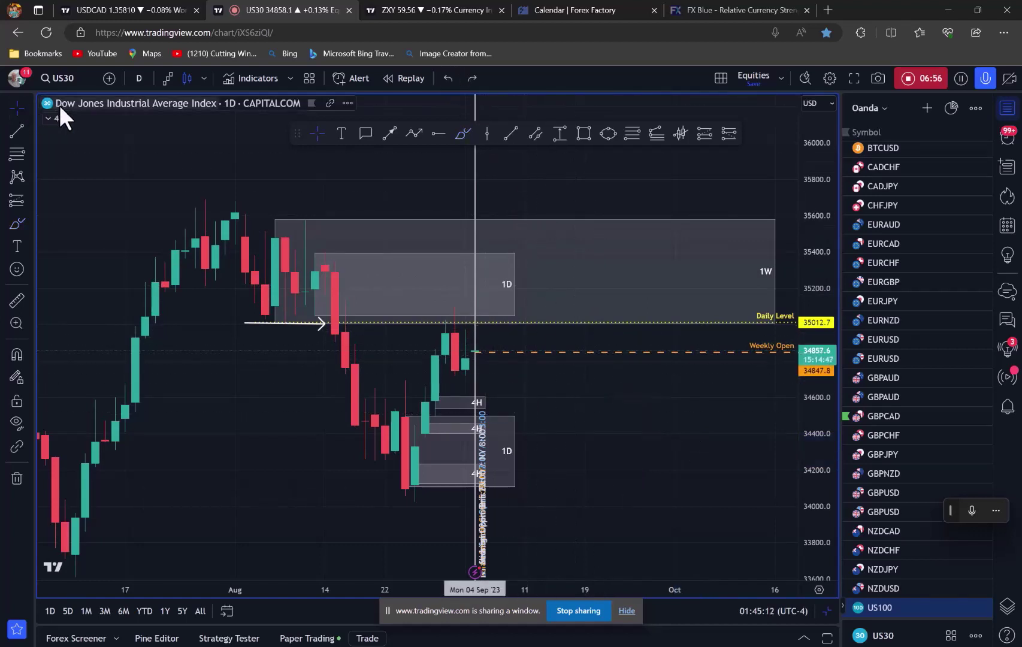
- Brush the expected path from the weekly open: small rise, dip, retest of the weekly open, and a fall ending in an arrowhead at about 34350
drag(593, 413, 634, 412)
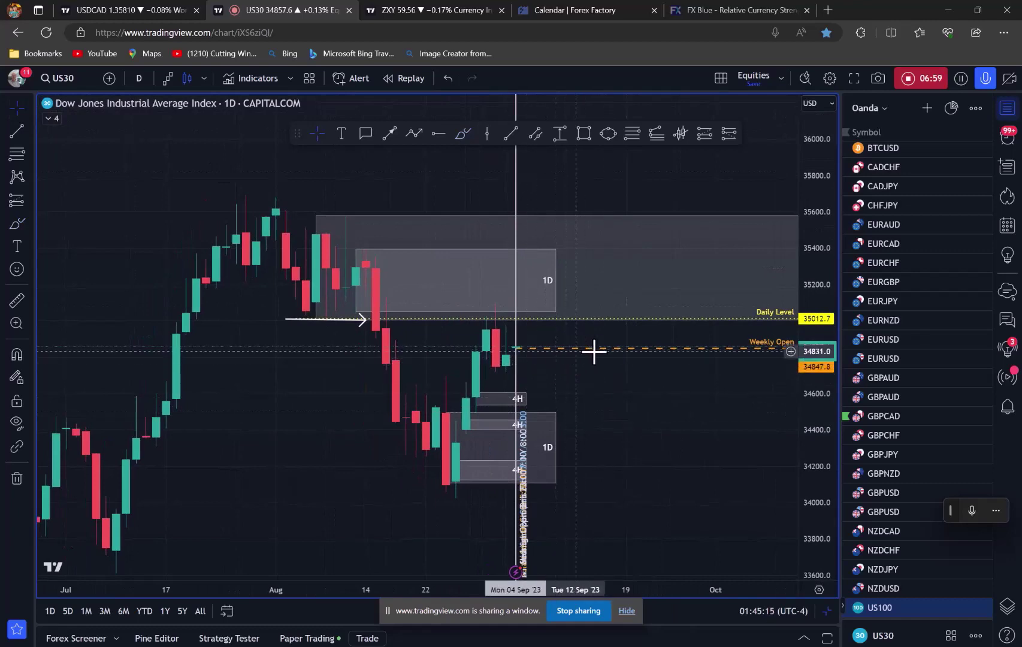
drag(665, 398, 605, 394)
scroll(536, 446, up, 2)
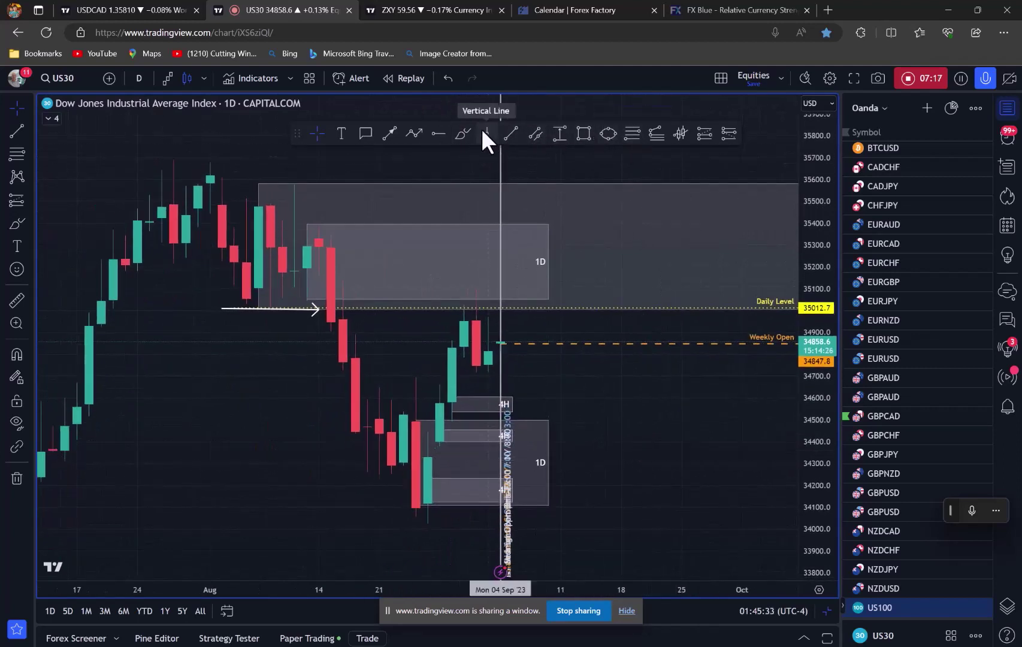
click(462, 134)
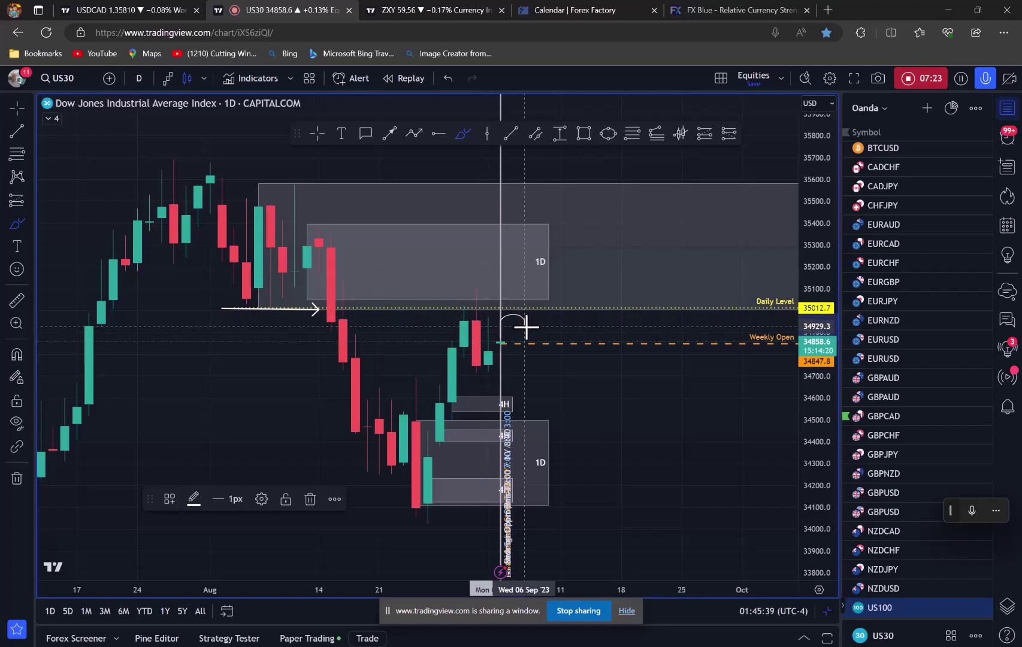
drag(527, 340, 551, 350)
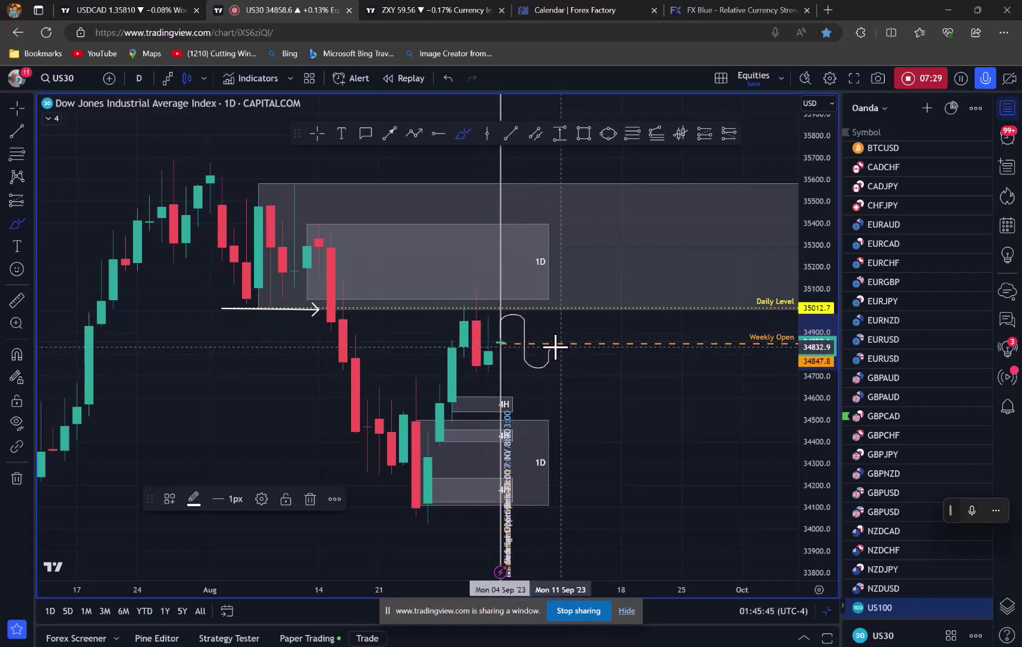
mouse_move(555, 347)
mouse_down()
mouse_move(579, 375)
mouse_move(593, 369)
mouse_move(644, 442)
mouse_up()
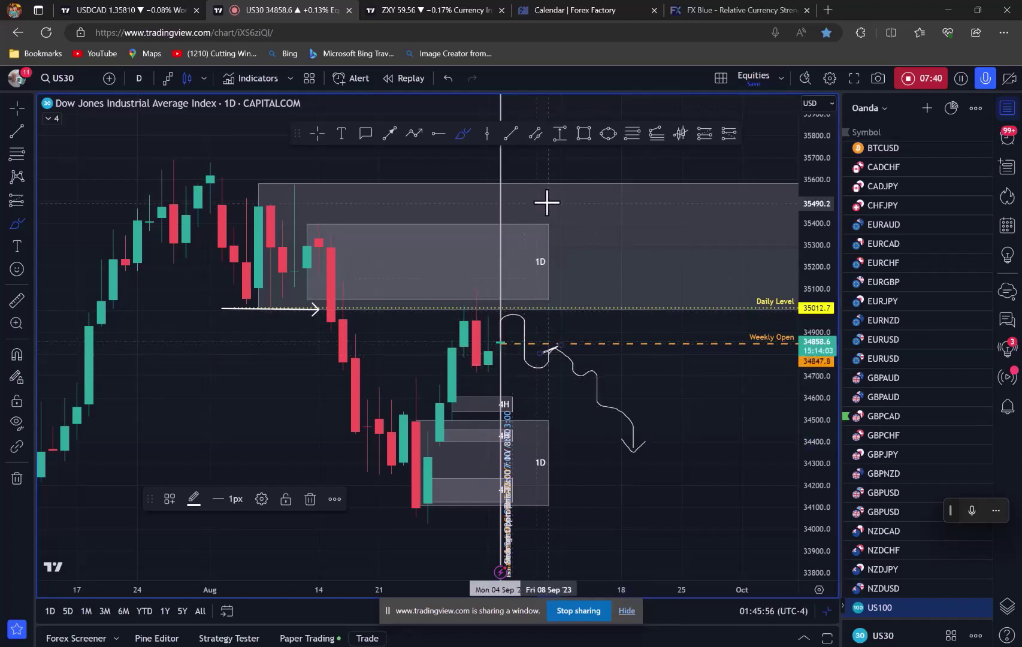
- Draw a descending parallel channel from 11 to 18 September over the projected fall, with its upper line running from 34908.9 to 34602.1
click(535, 133)
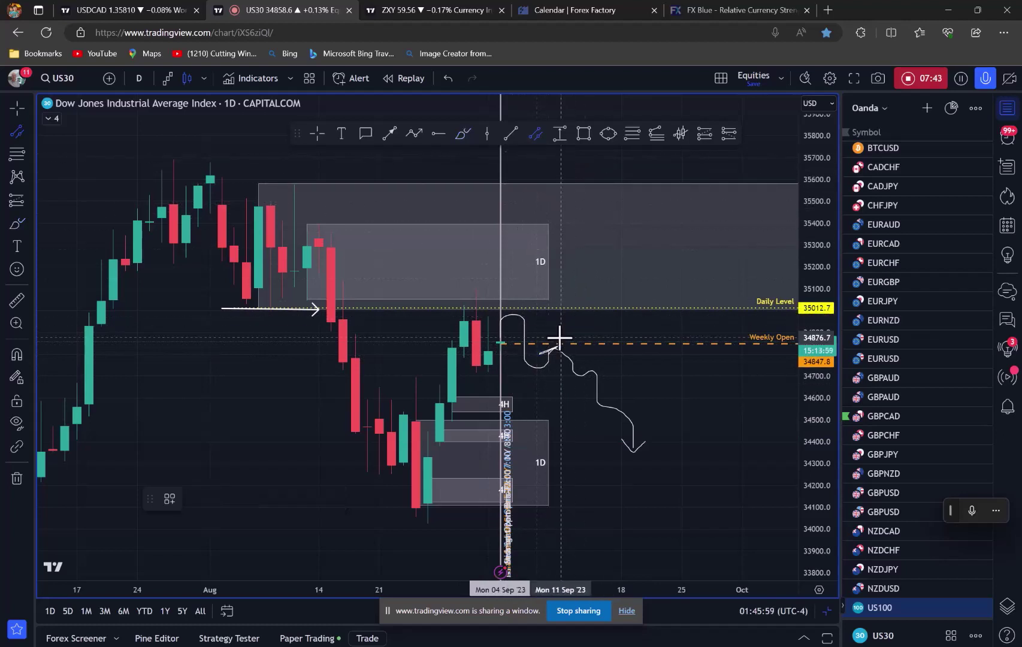
click(561, 339)
click(621, 397)
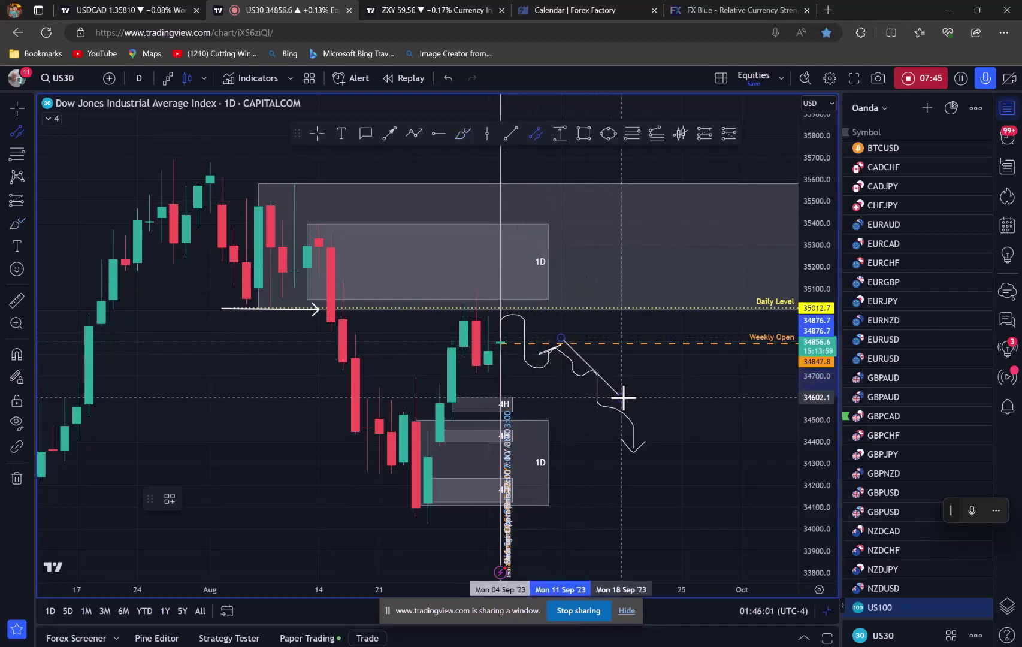
click(570, 385)
click(570, 384)
drag(559, 335, 557, 330)
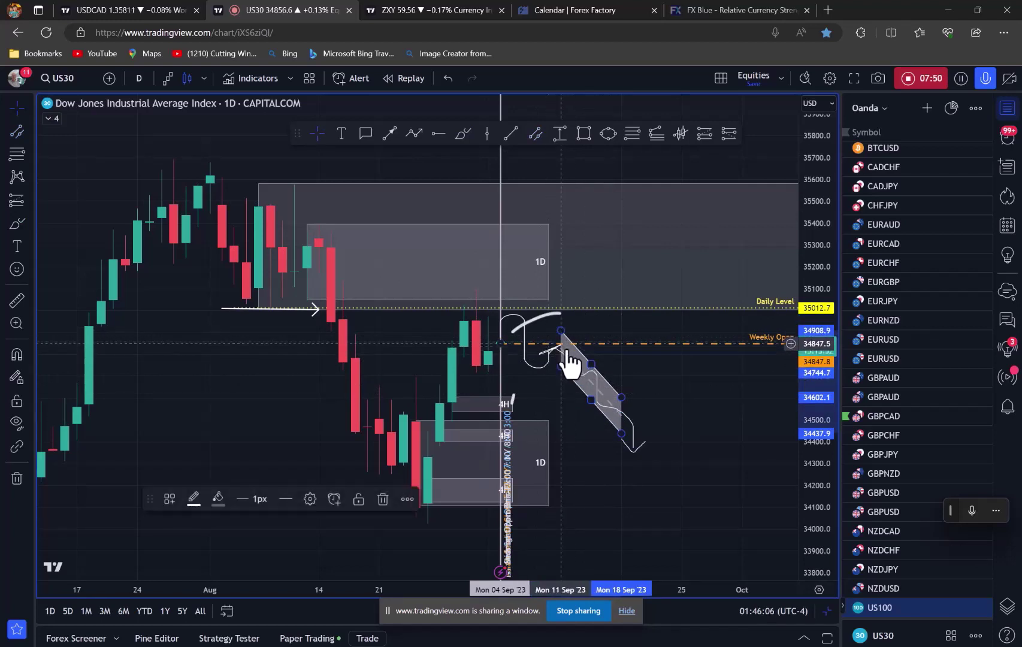
- Brush curves over the August decline, the rebound and its rounded top, with an arrow pointing to the start of the channel
mouse_move(522, 328)
mouse_down()
mouse_move(623, 384)
mouse_move(557, 314)
mouse_up()
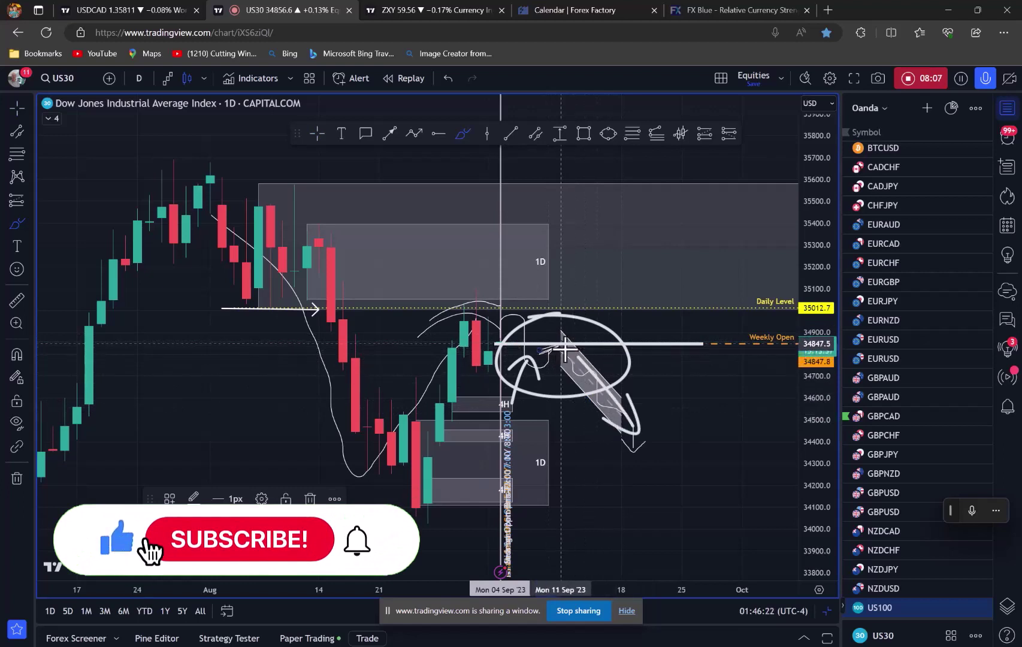
key(ctrl+z)
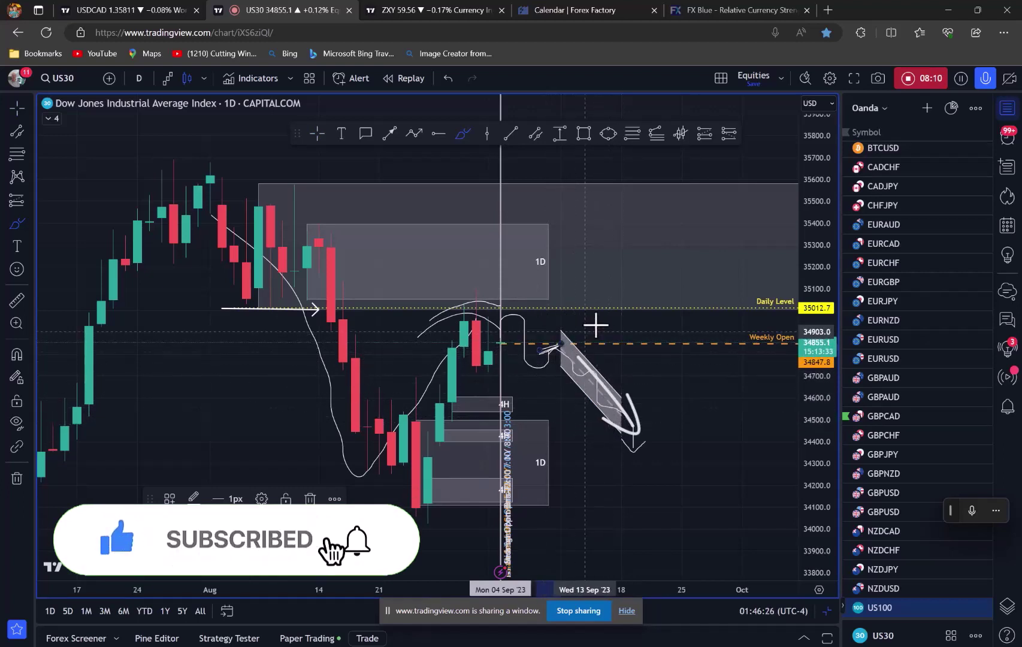
key(ctrl+z)
key(ctrl+z)
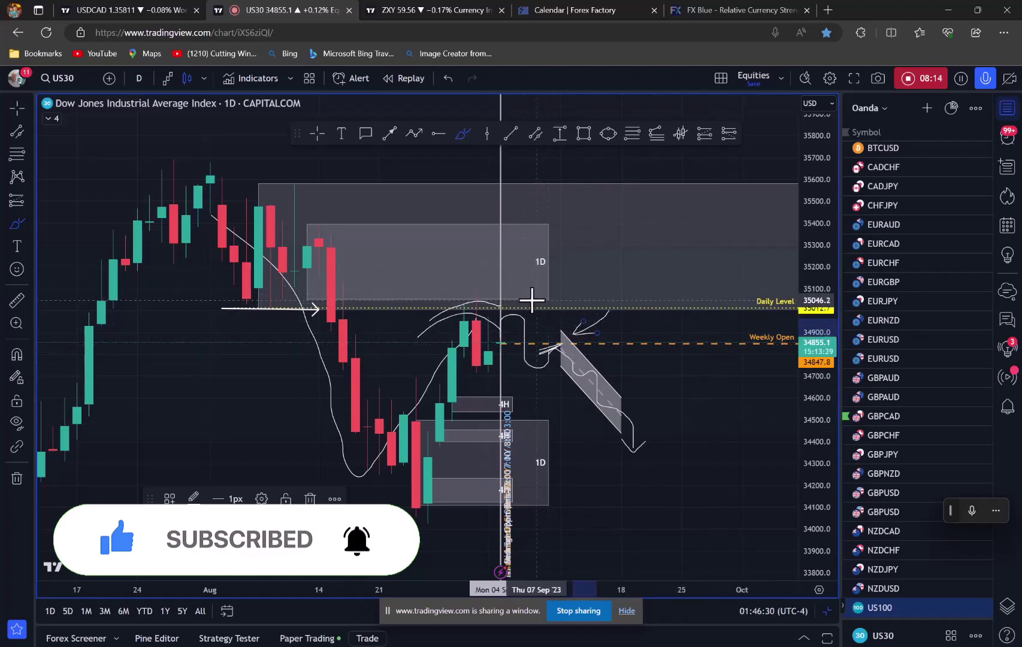
- Brush a circle around the Daily Level label and a downward arrow from about 34730 to 34390 in late September
drag(776, 290, 773, 296)
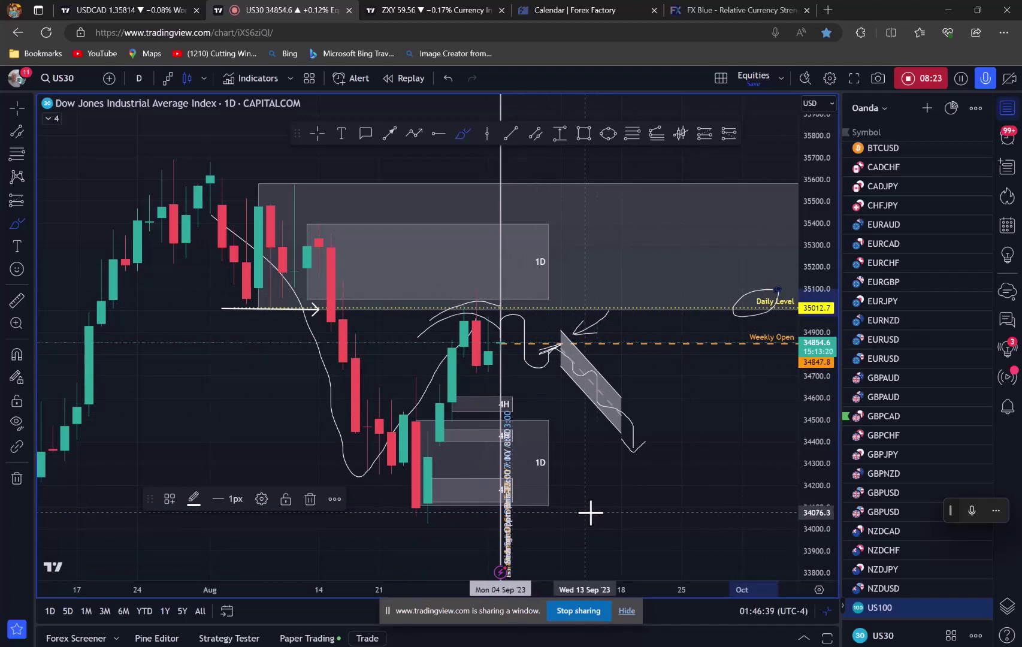
drag(694, 369, 692, 444)
drag(670, 412, 705, 413)
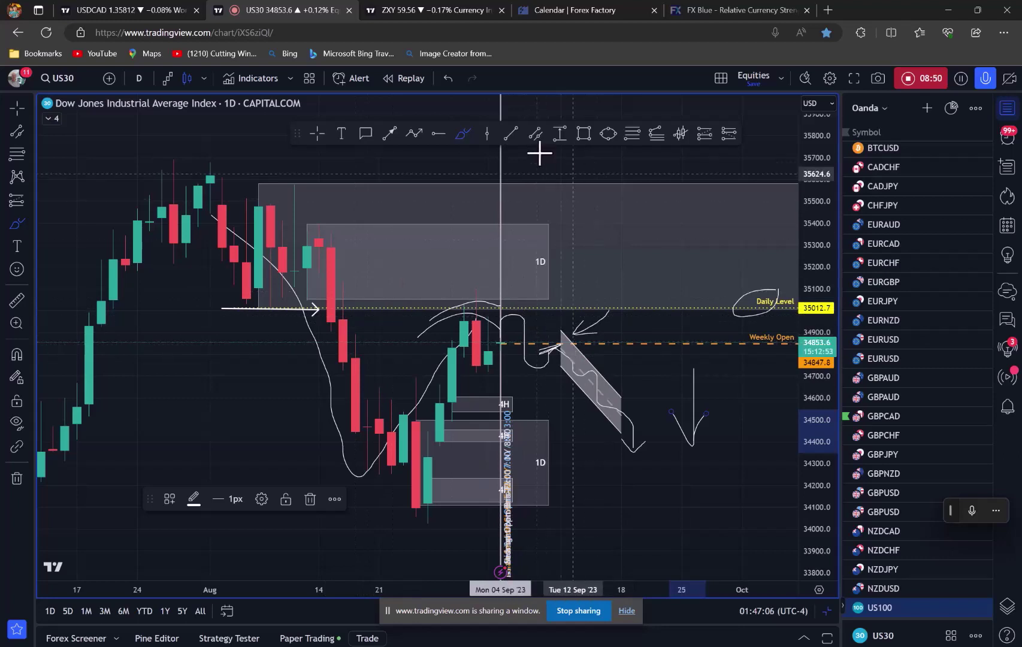
- Undo all the brush annotations, the parallel channel and the projected price path
click(447, 78)
click(447, 77)
click(446, 77)
click(446, 77)
click(446, 77)
click(446, 77)
click(447, 77)
click(446, 77)
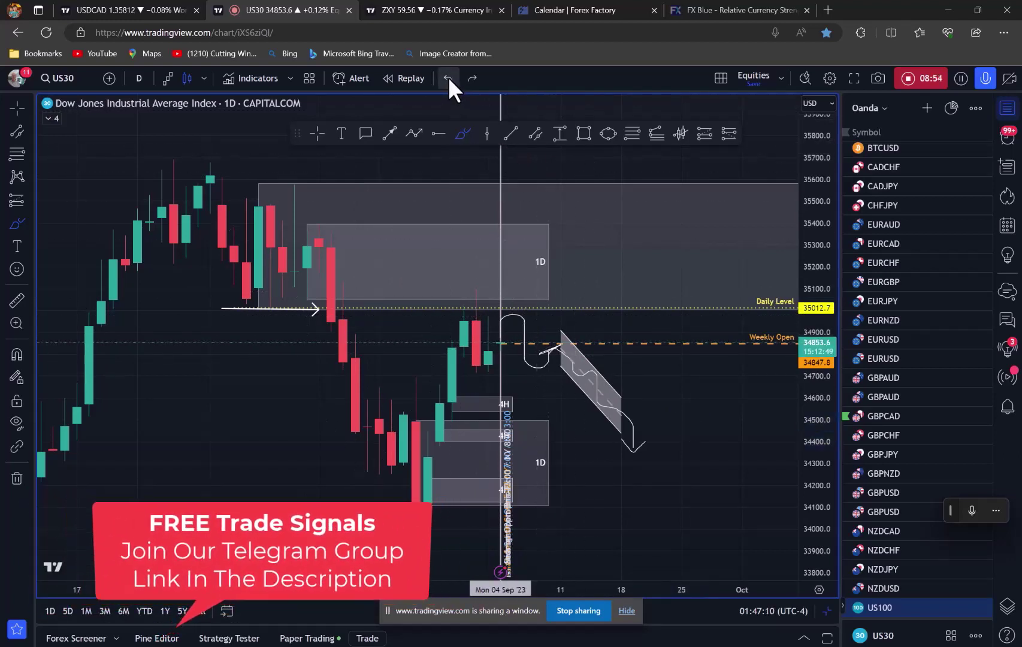
click(447, 77)
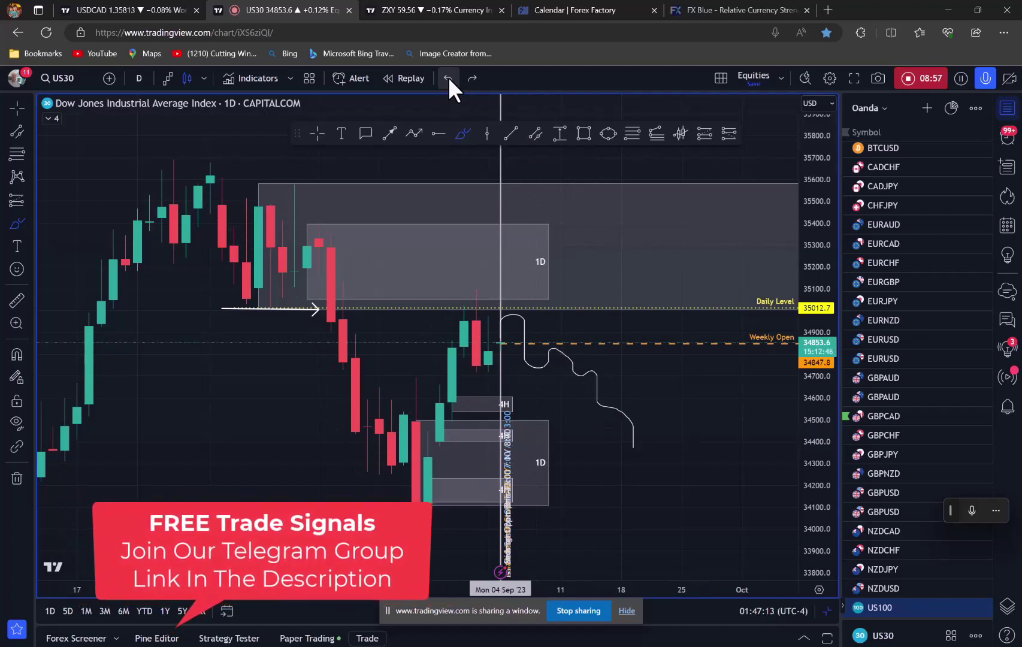
click(448, 77)
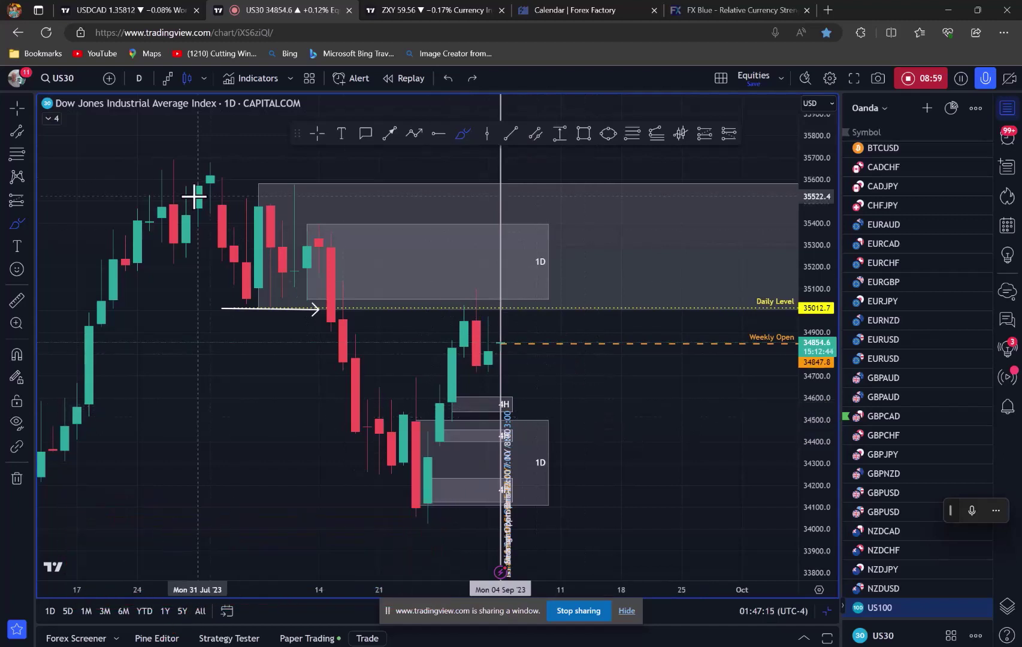
- Switch the chart to the 4-hour timeframe and draw a horizontal arrow near 34790 from 30 August to 31 August
click(143, 77)
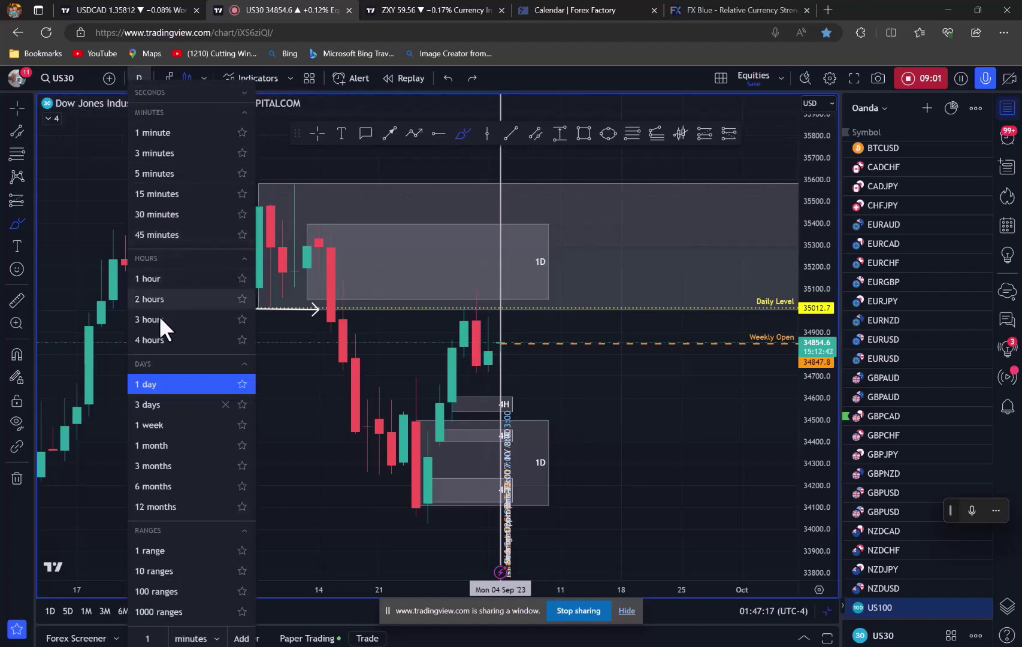
click(190, 337)
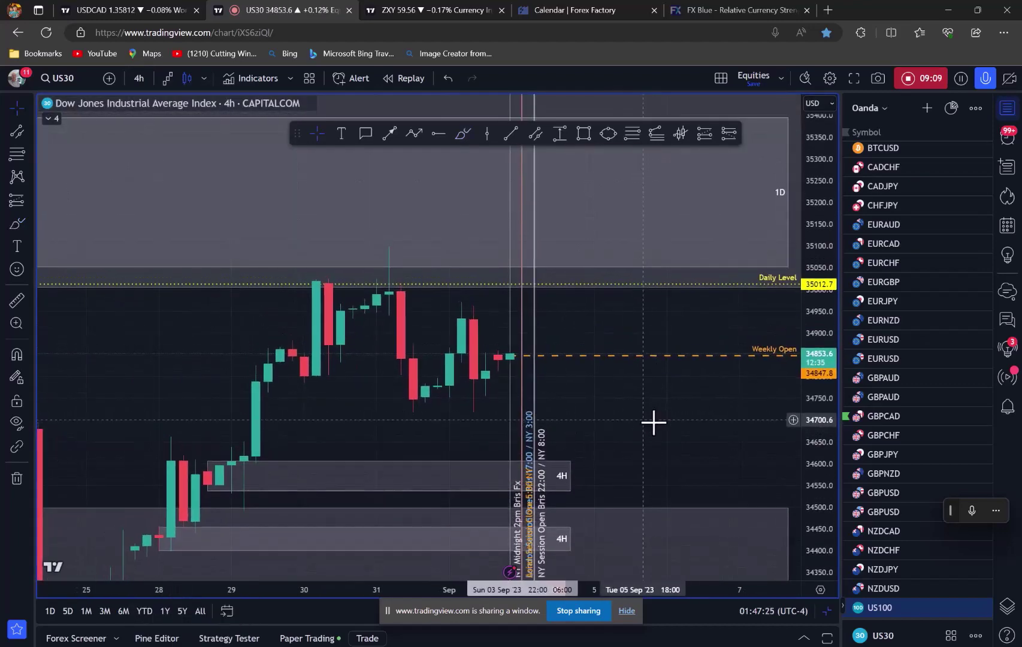
drag(652, 422, 686, 385)
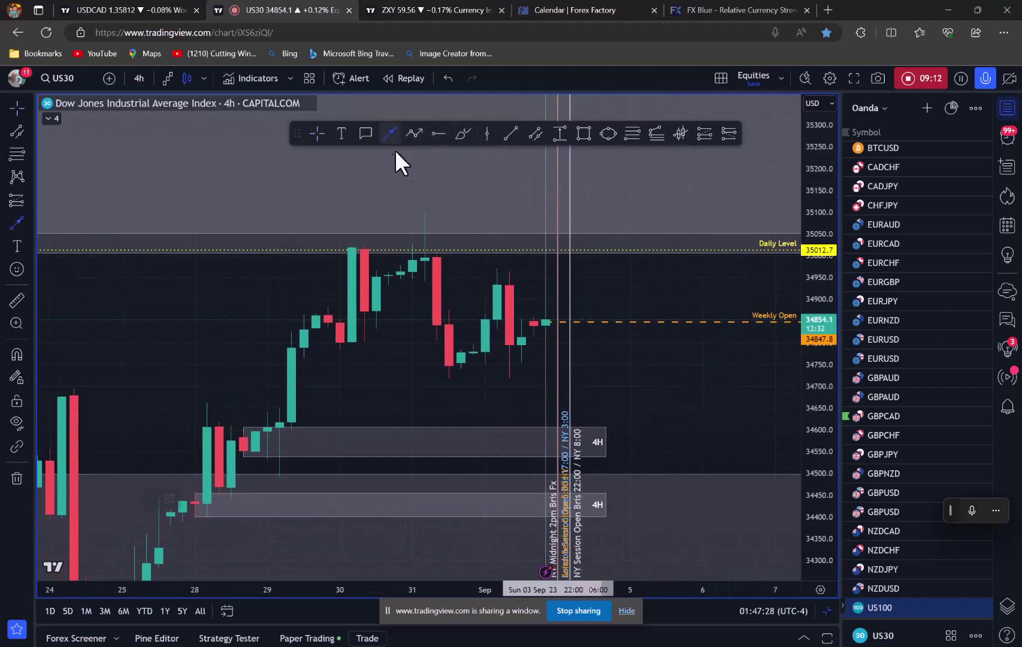
click(351, 347)
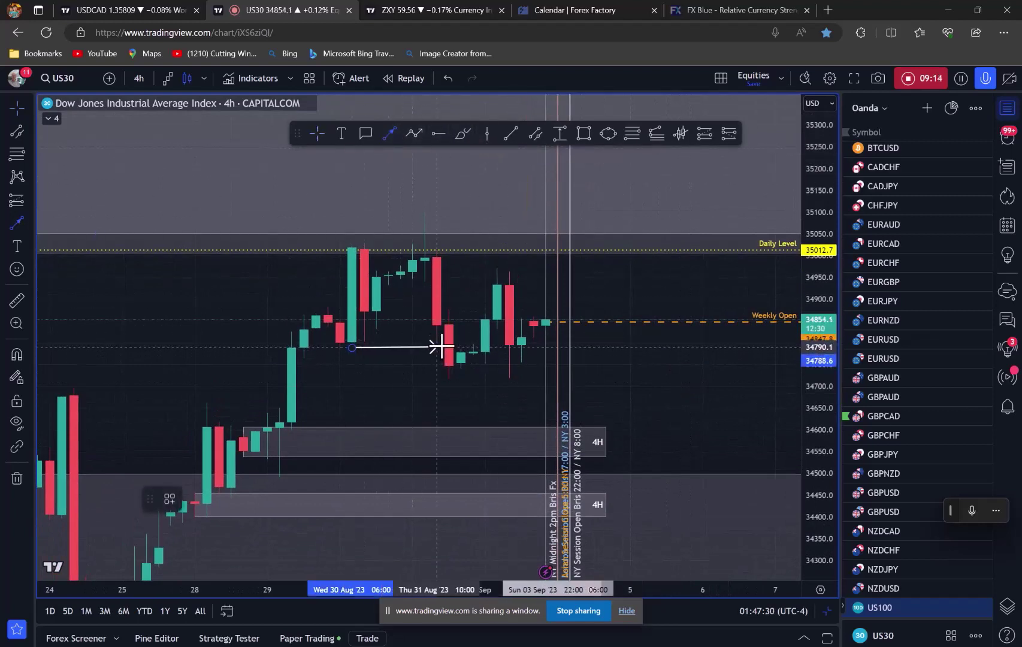
click(442, 346)
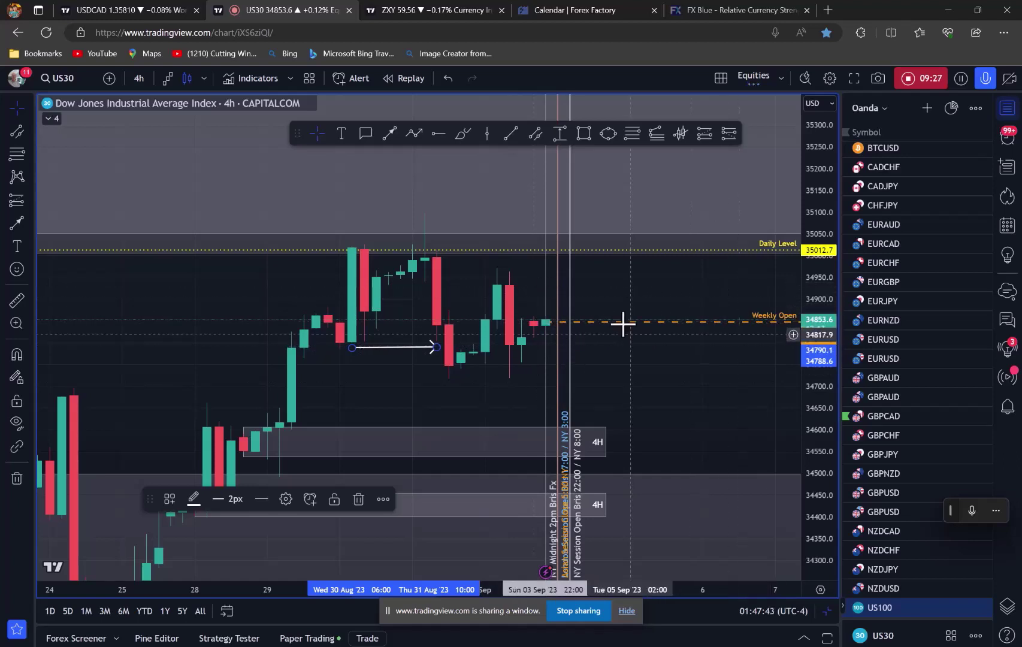
- Draw two descending trend lines around recent price, the lower one from 34804.7 on 30 August to about 34627 on 1 September
click(510, 133)
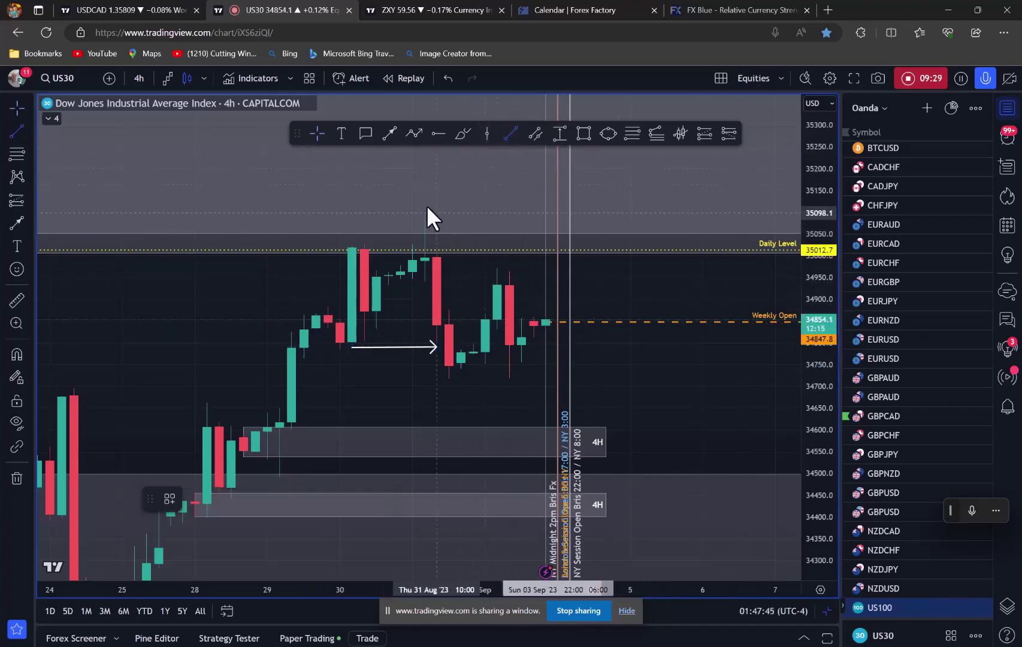
click(412, 205)
click(606, 327)
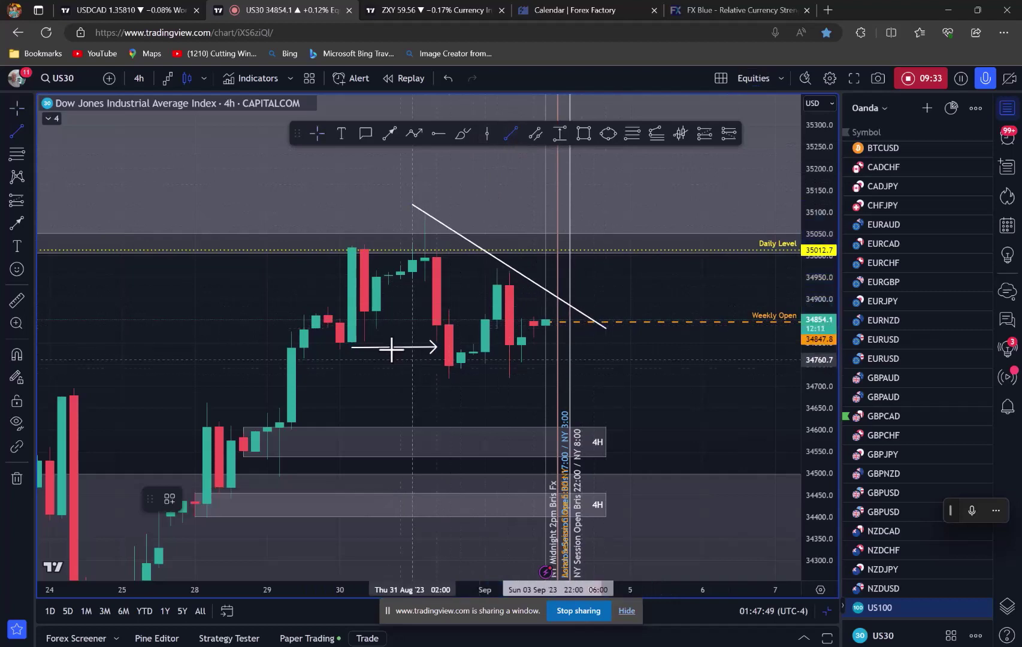
click(364, 342)
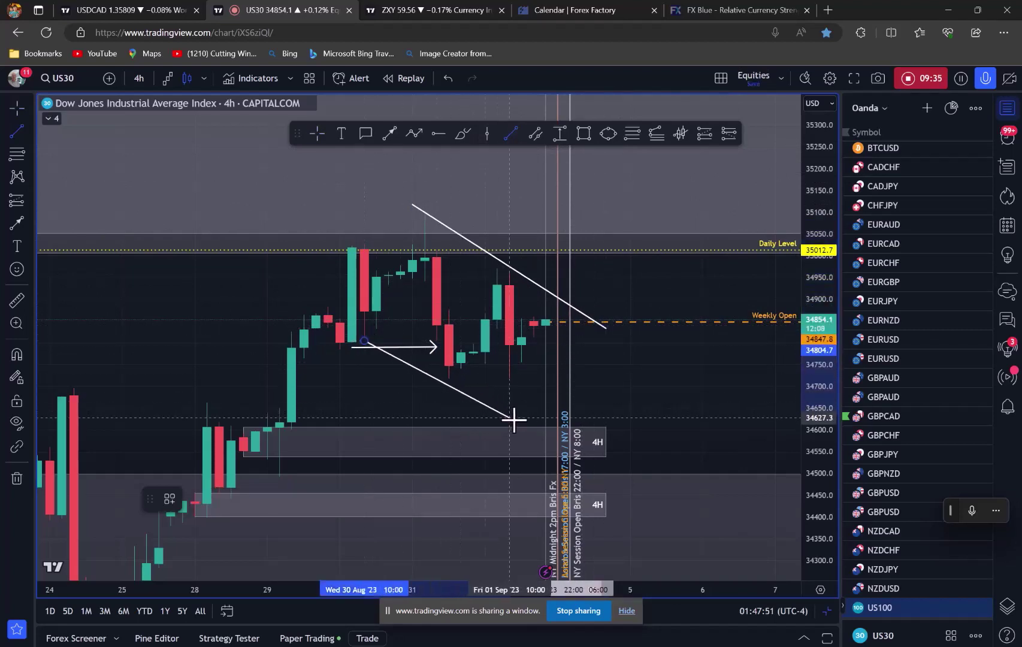
click(509, 420)
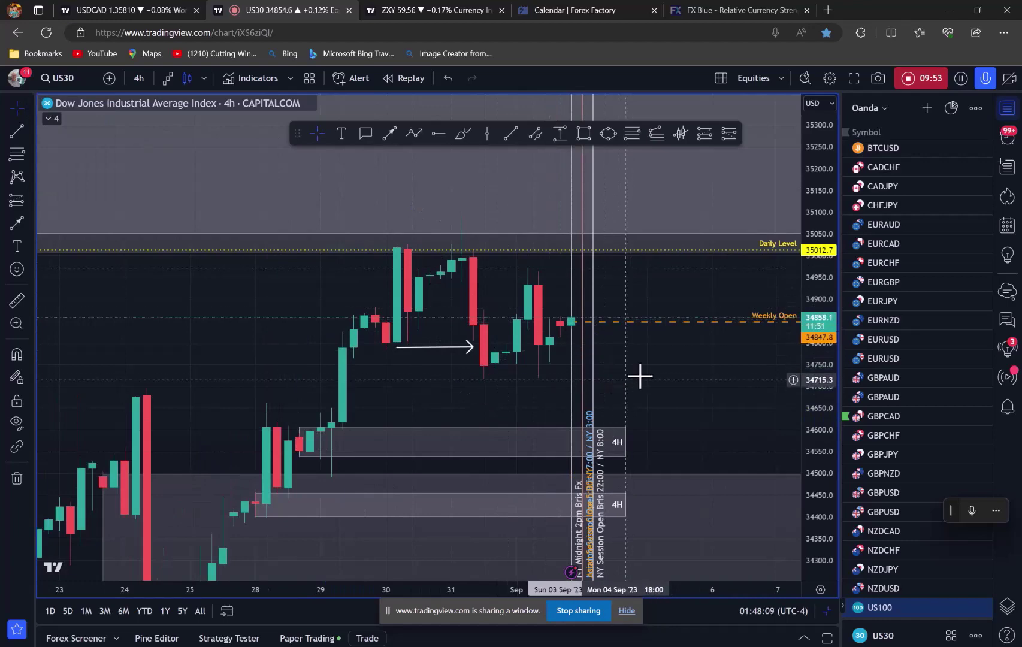
- Examine the 4H zones below current price and the candles from which they start
drag(641, 376, 643, 317)
click(350, 401)
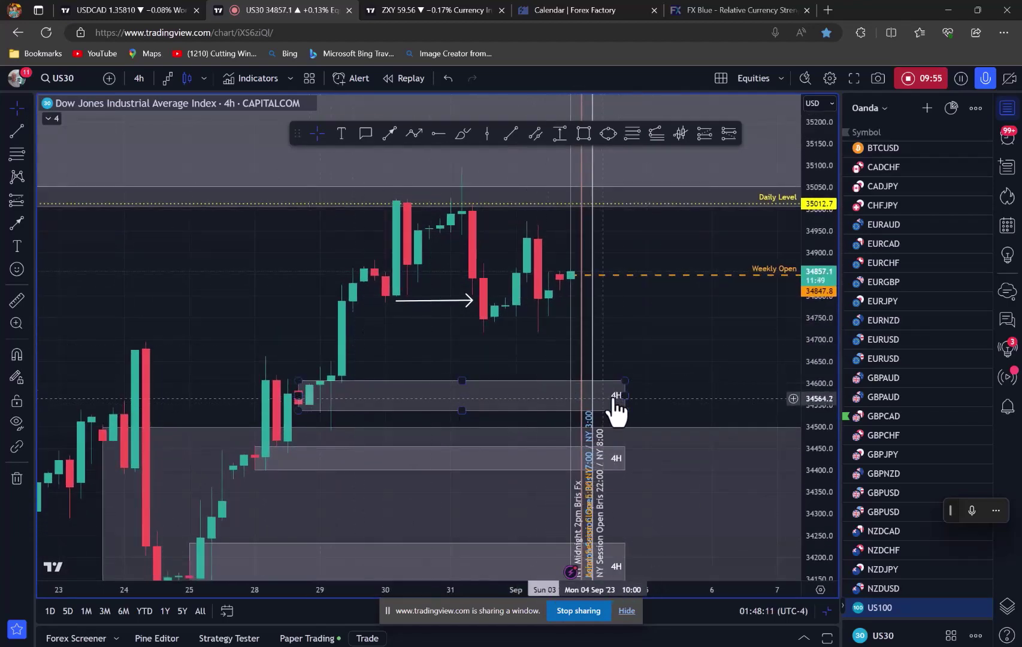
mouse_move(623, 393)
mouse_down()
mouse_move(708, 384)
mouse_move(625, 392)
mouse_up()
click(623, 461)
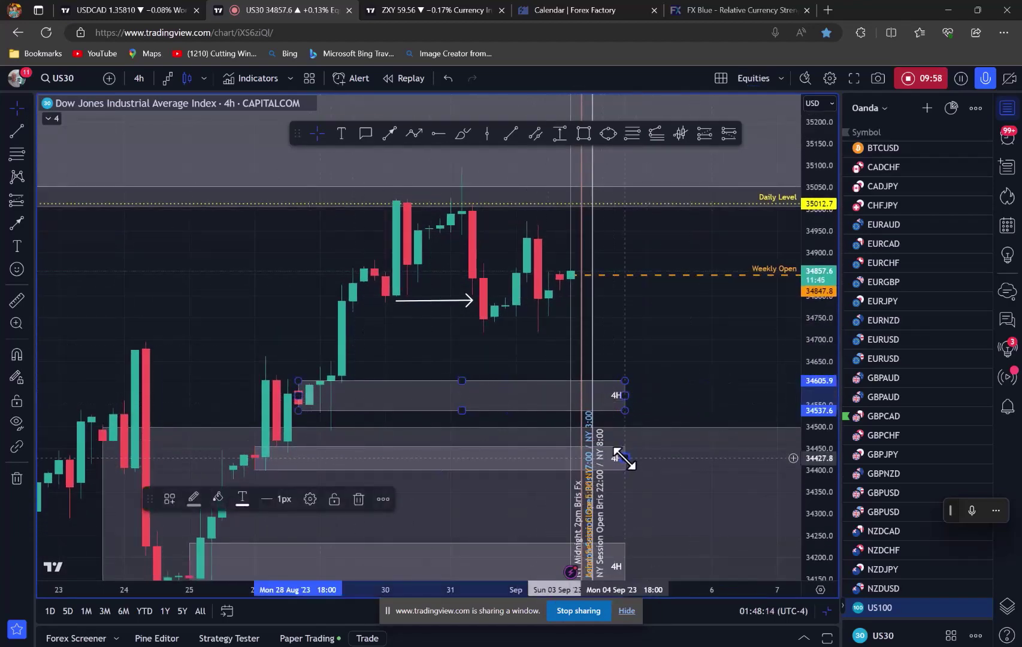
click(623, 458)
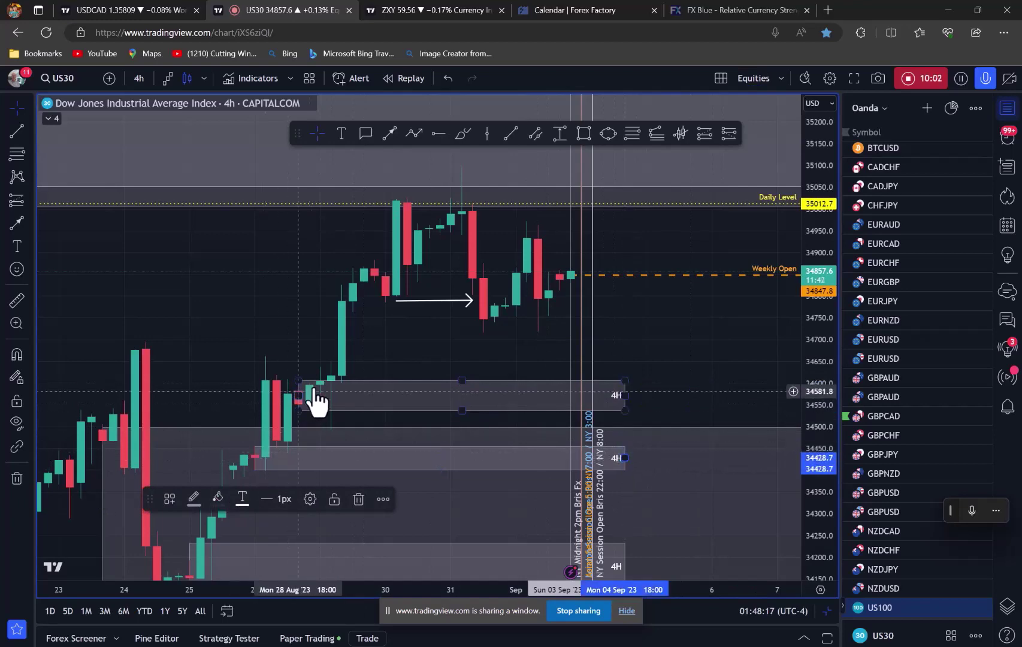
drag(242, 341, 279, 255)
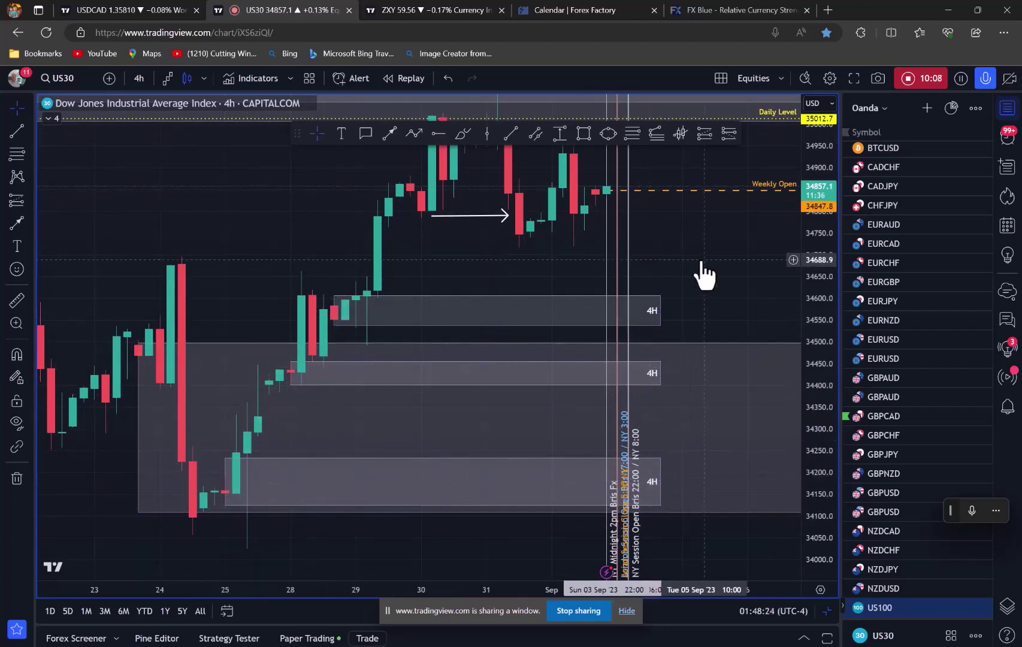
drag(700, 257, 681, 352)
- Switch the chart to the 15-minute timeframe and stretch the price scale to frame candles around the Weekly Open and session lines
click(140, 77)
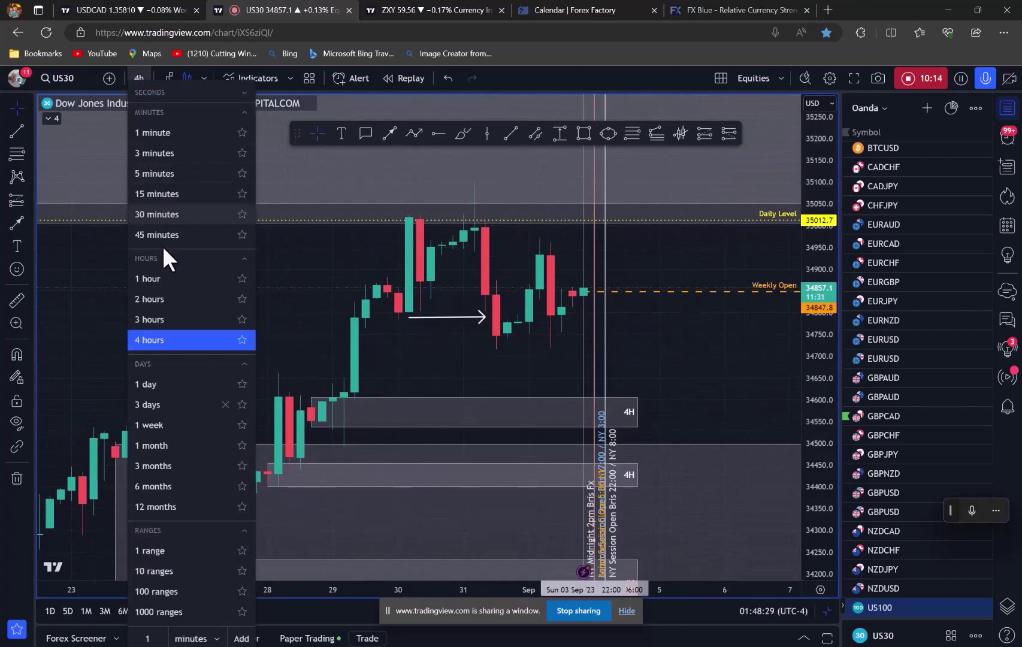
click(151, 193)
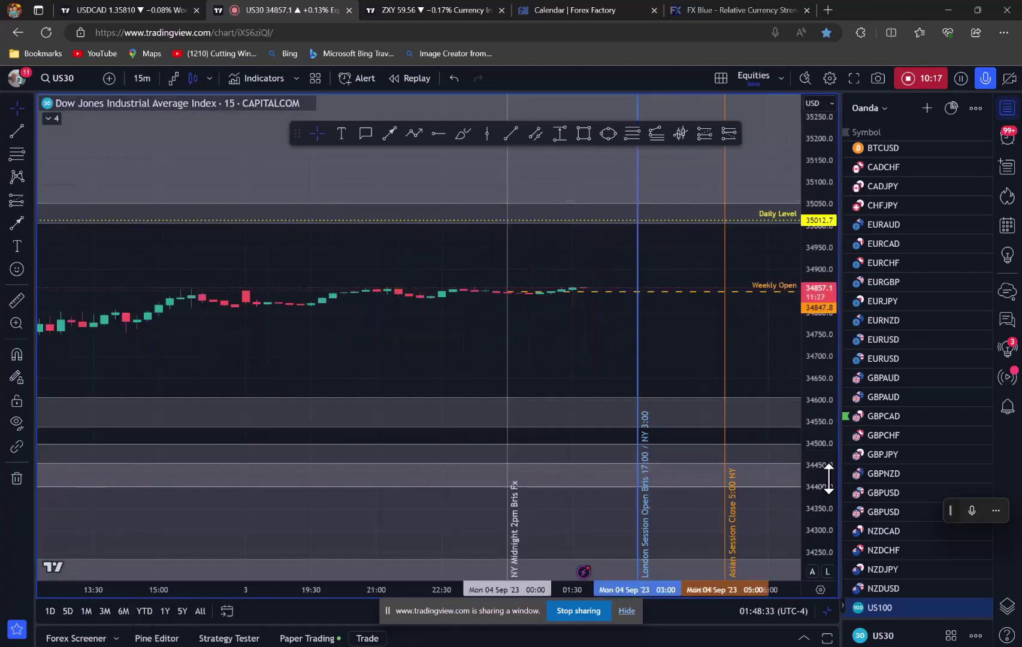
drag(828, 479, 823, 144)
scroll(503, 317, down, 4)
drag(492, 317, 375, 496)
drag(821, 455, 820, 282)
drag(394, 274, 350, 179)
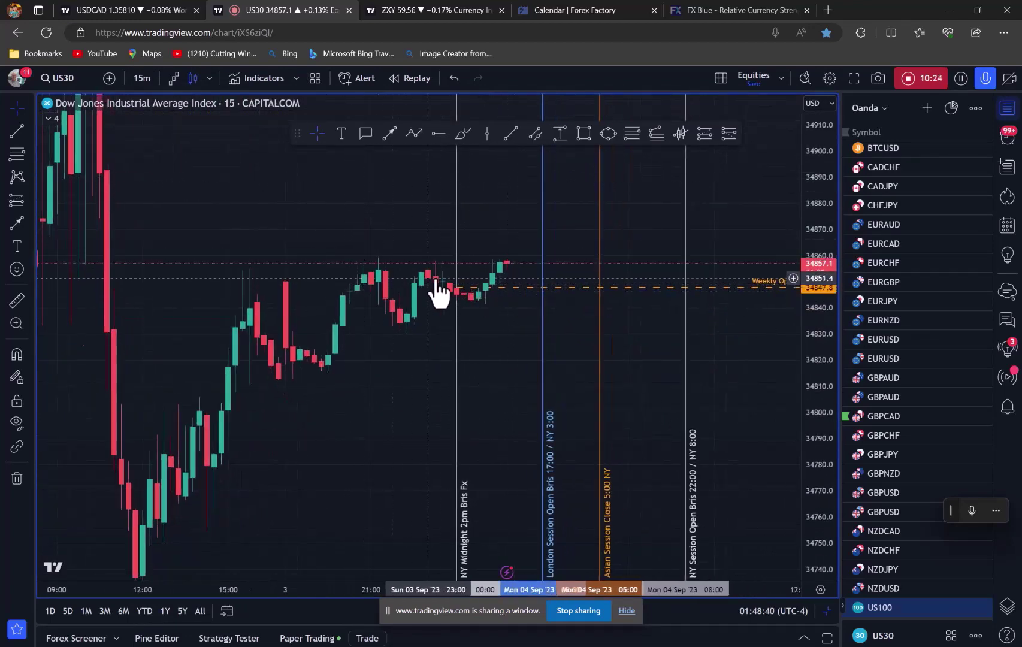
scroll(443, 281, up, 2)
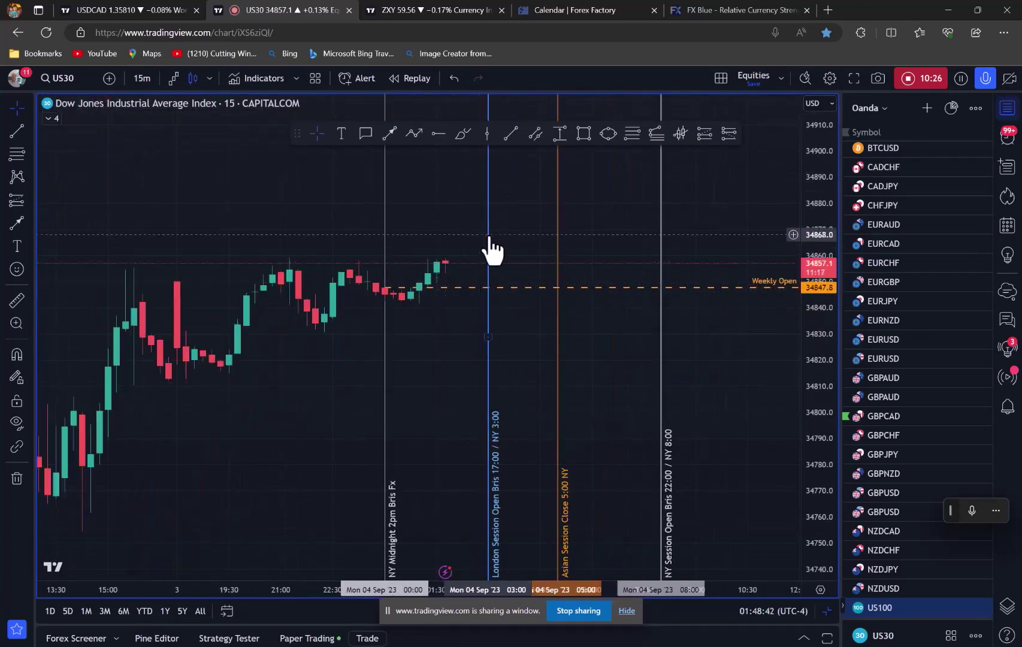
scroll(269, 201, down, 5)
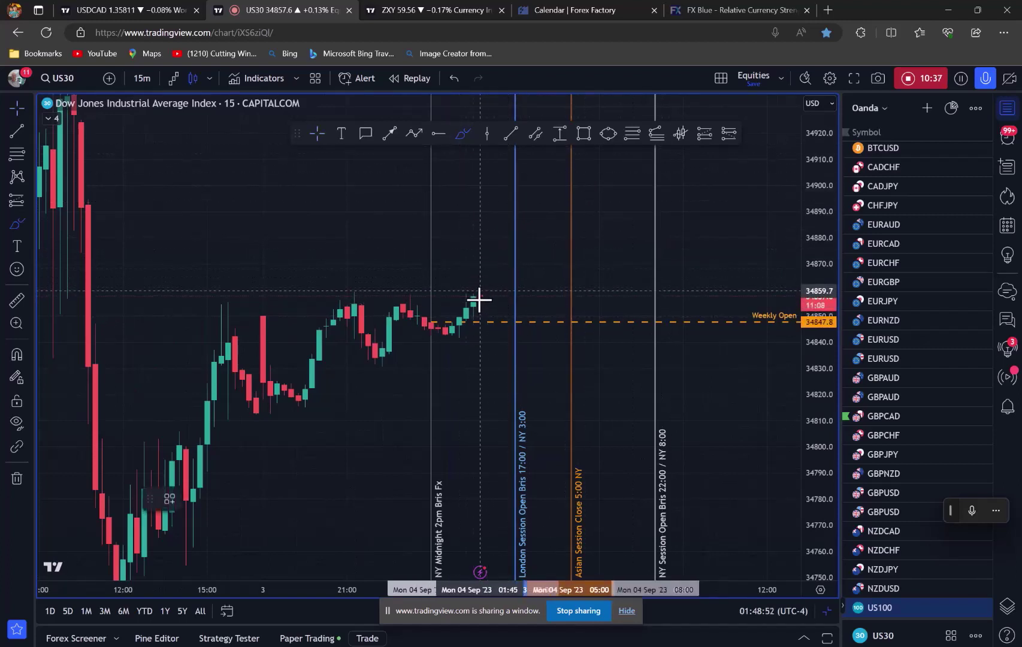
- Brush a projected path dipping at London open, peaking near 34905 and falling to about 34800, with arrows and a Weekly Open circle
mouse_move(479, 304)
mouse_down()
mouse_move(534, 284)
mouse_move(639, 169)
mouse_move(725, 234)
mouse_move(763, 211)
mouse_up()
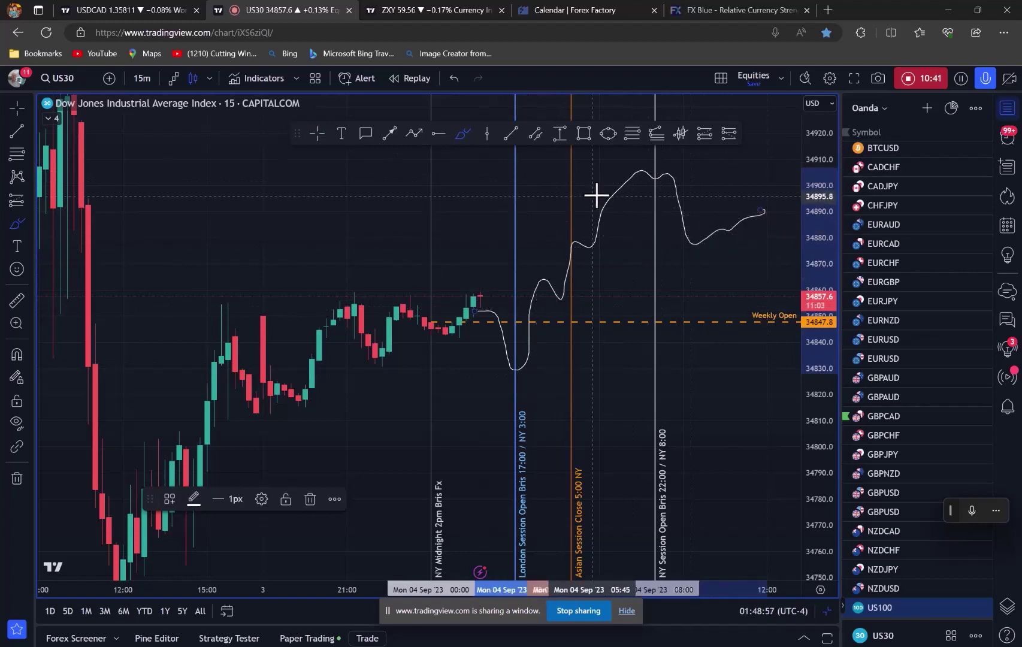
mouse_move(336, 193)
mouse_down()
mouse_move(375, 194)
mouse_move(355, 225)
mouse_up()
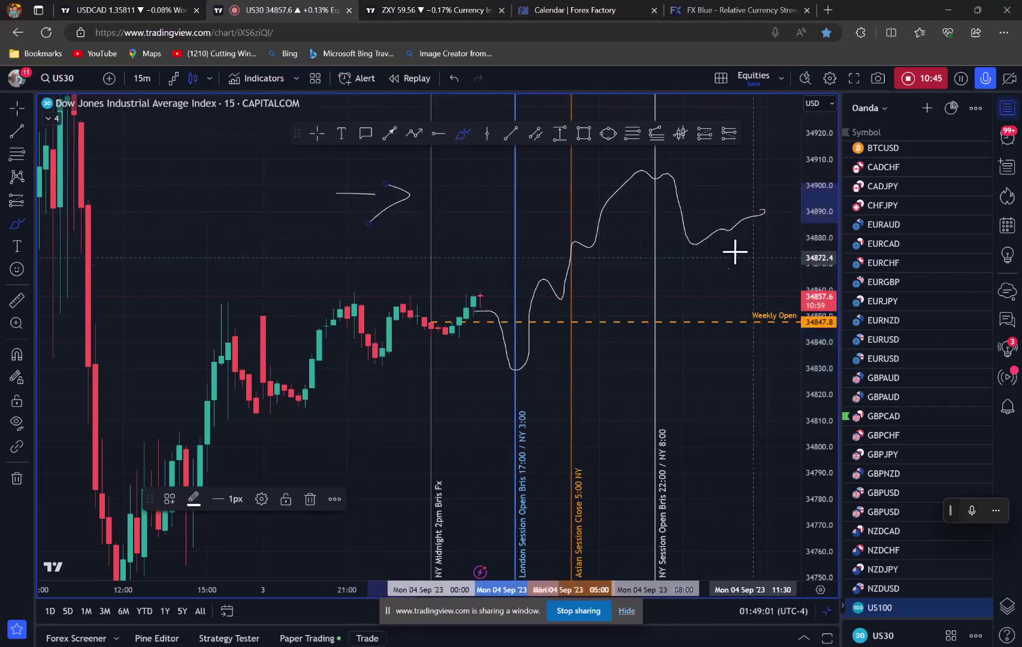
mouse_move(677, 250)
mouse_down()
mouse_move(701, 382)
mouse_move(781, 445)
mouse_up()
drag(752, 287, 721, 323)
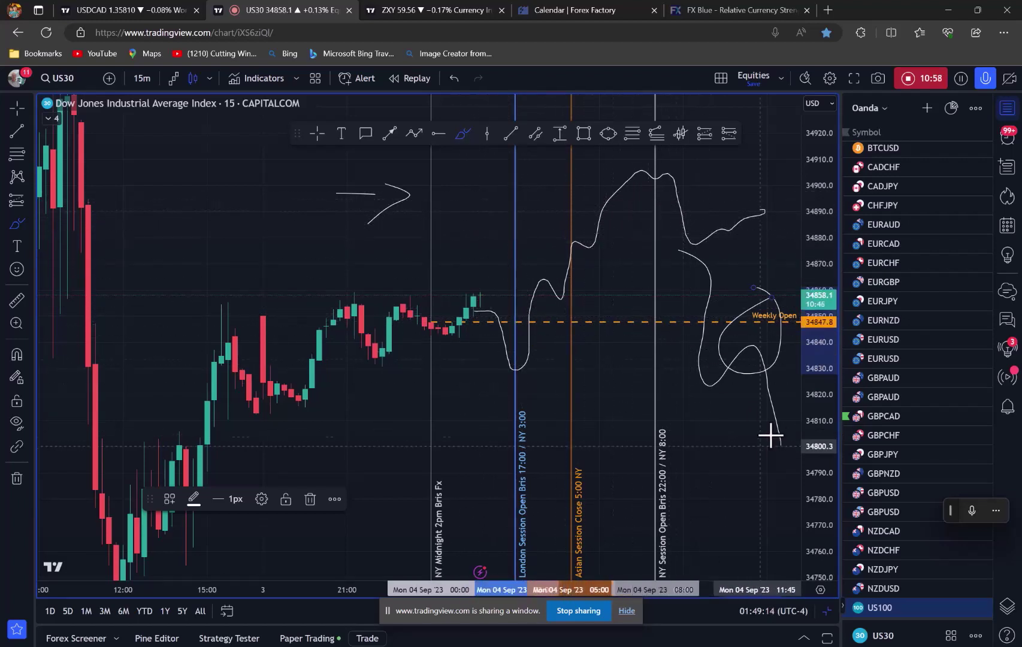
drag(781, 438, 783, 436)
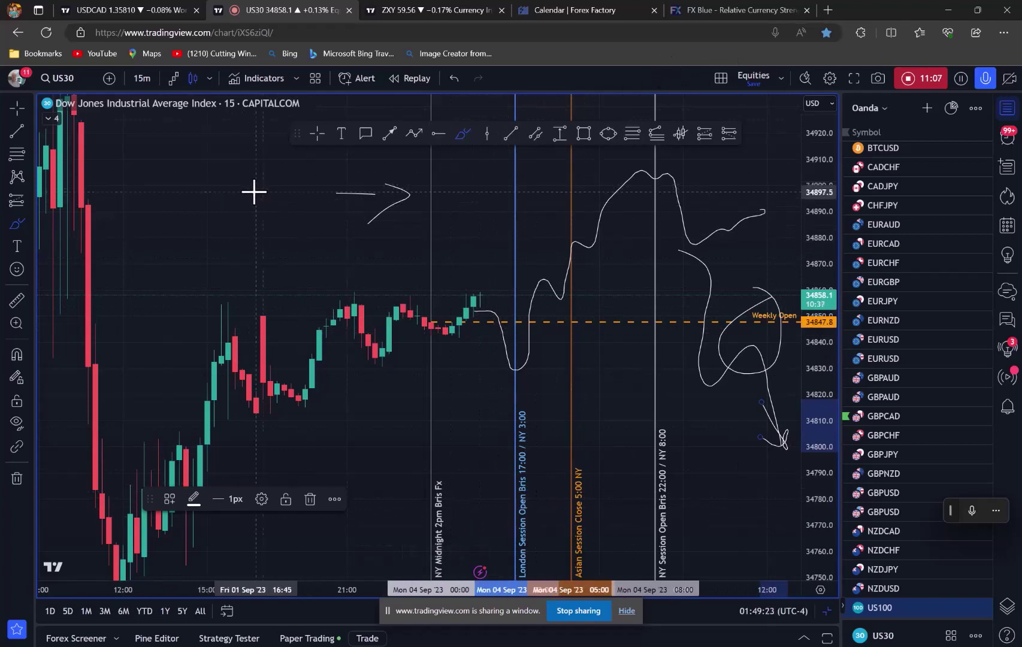
- Undo all the brush strokes on the 15-minute chart
click(453, 79)
click(453, 78)
click(453, 79)
click(454, 79)
click(453, 78)
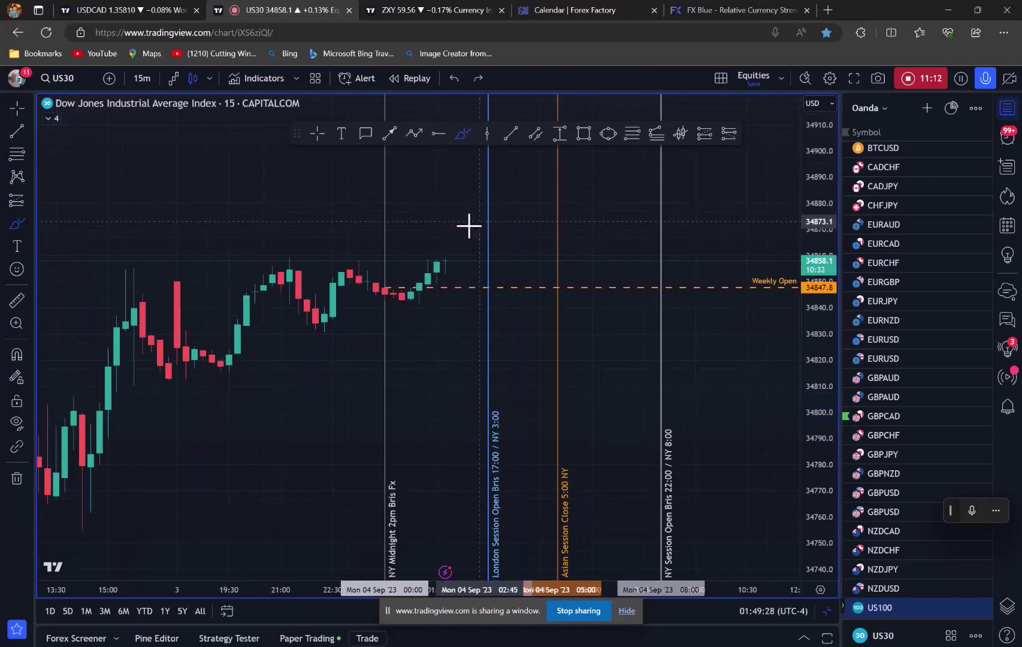
drag(818, 405, 821, 397)
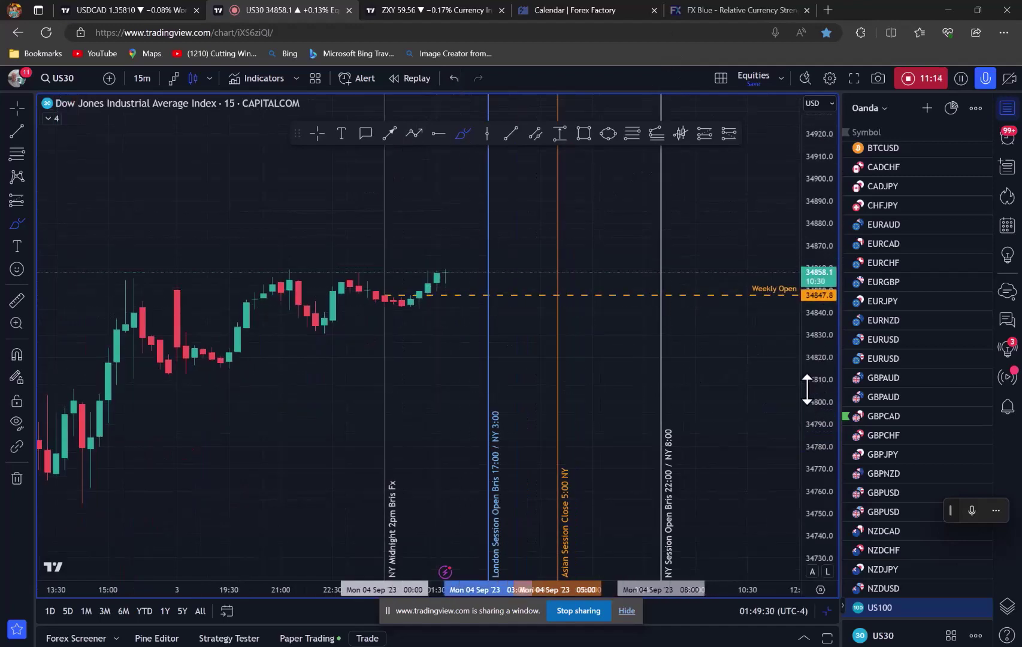
drag(251, 394, 408, 416)
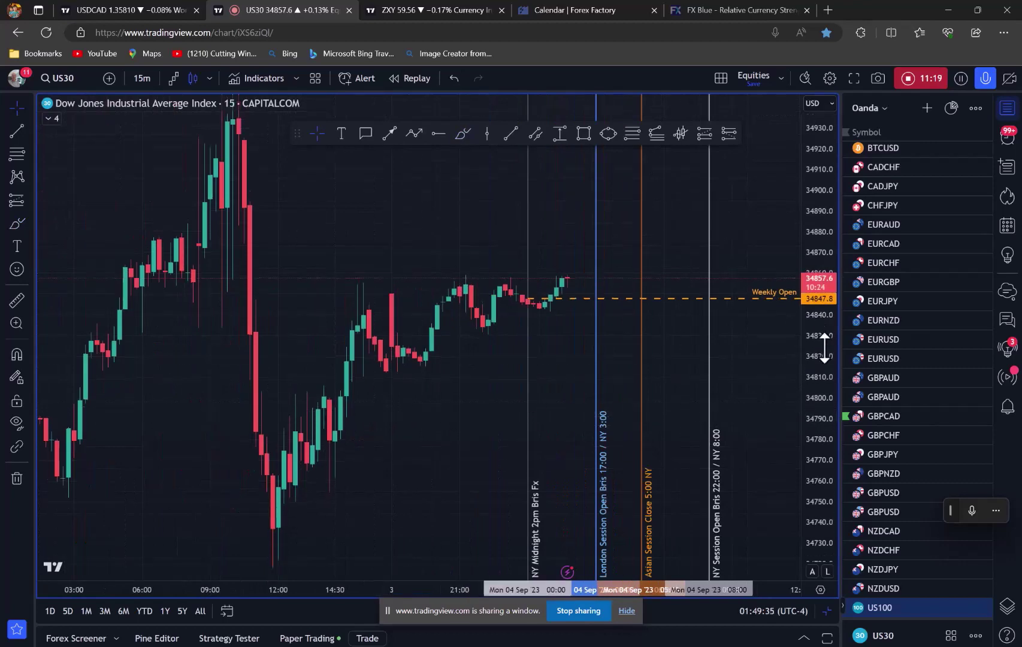
drag(404, 227, 364, 261)
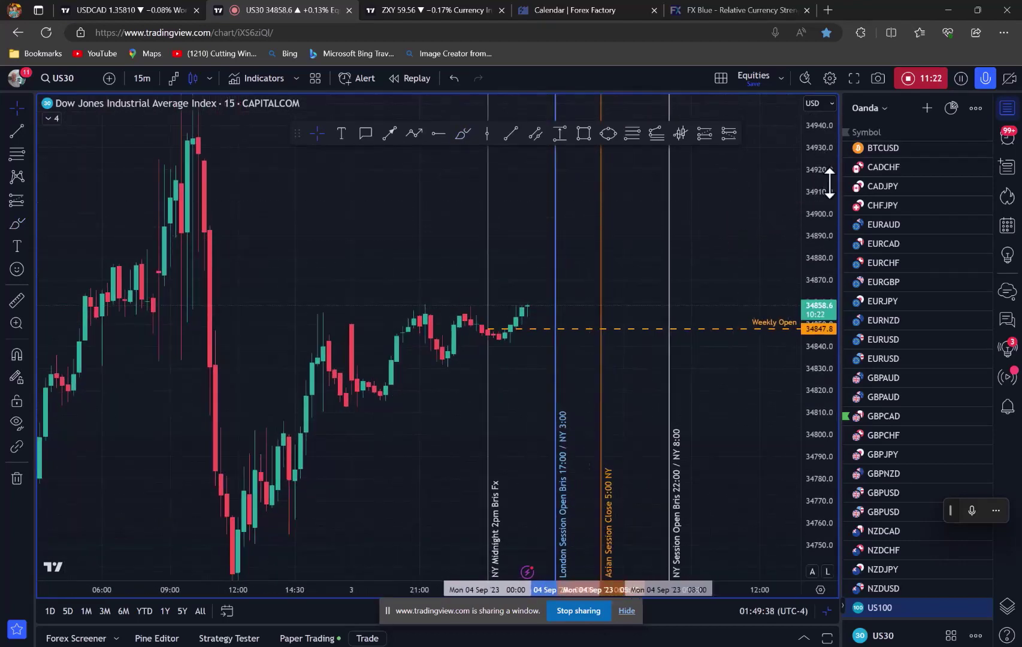
drag(833, 193, 833, 269)
scroll(451, 194, right, 1)
scroll(450, 194, left, 1)
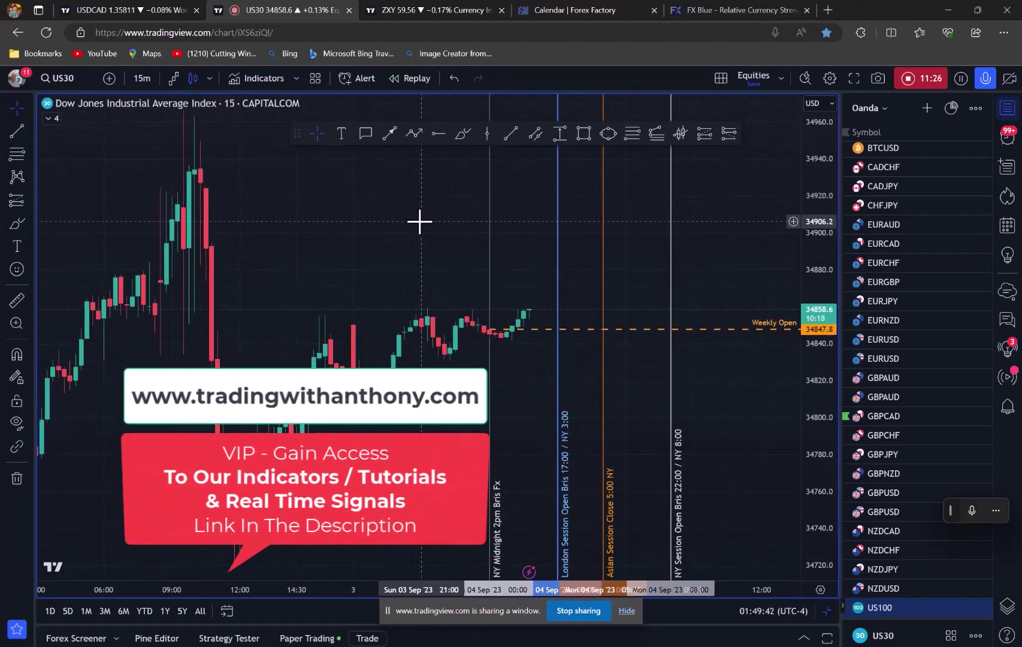